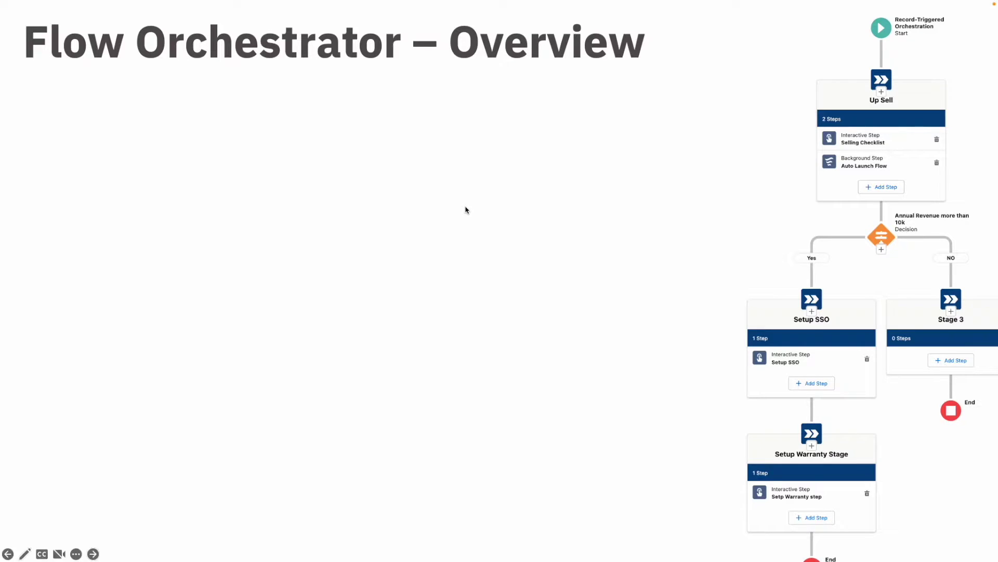
Step: Reveal the 'Triggered from Record create or update' bullet on the Flow Orchestrator slide
key(Right)
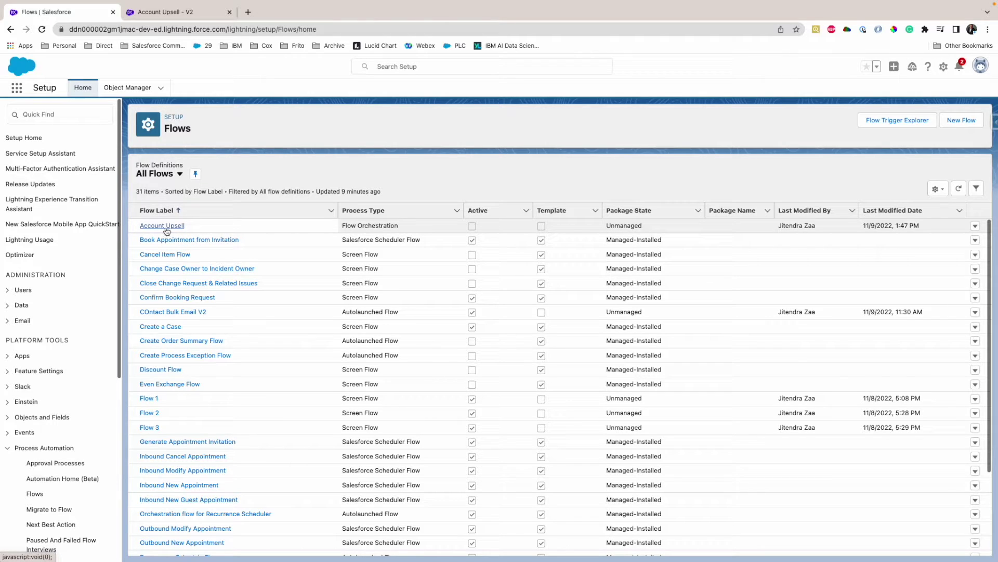
Step: On Account Upsell - V2, expand Start and bring up the Selling Checklist step's settings
click(159, 19)
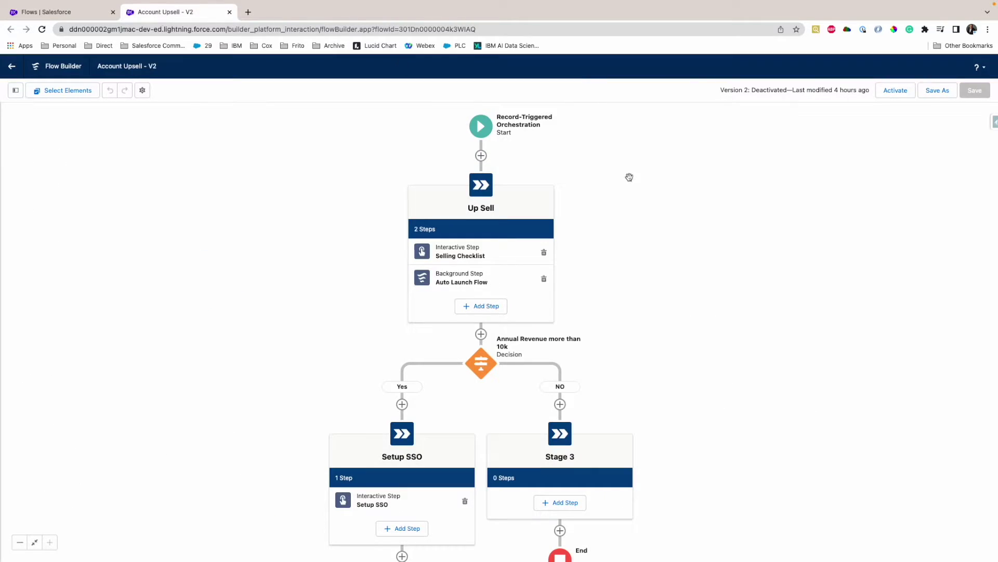
click(481, 127)
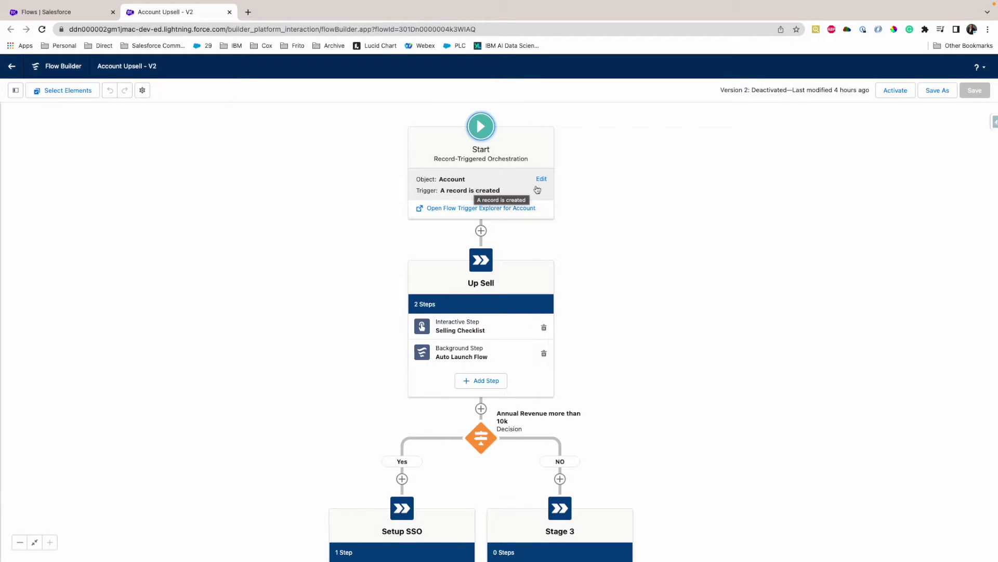
click(464, 331)
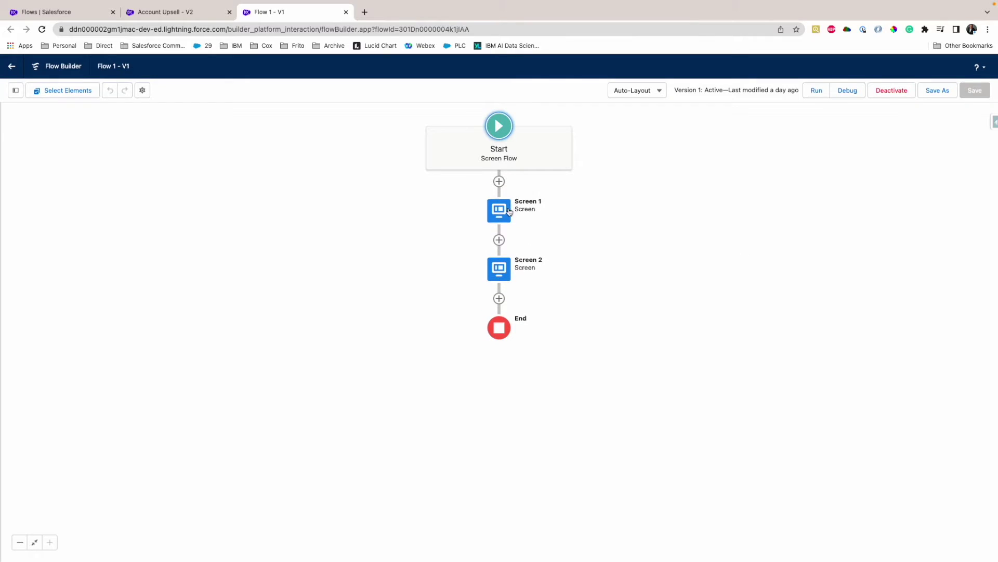
Step: Inspect Flow 1's Screen 1 and Screen 2 contents, then return to Account Upsell - V2
double_click(504, 209)
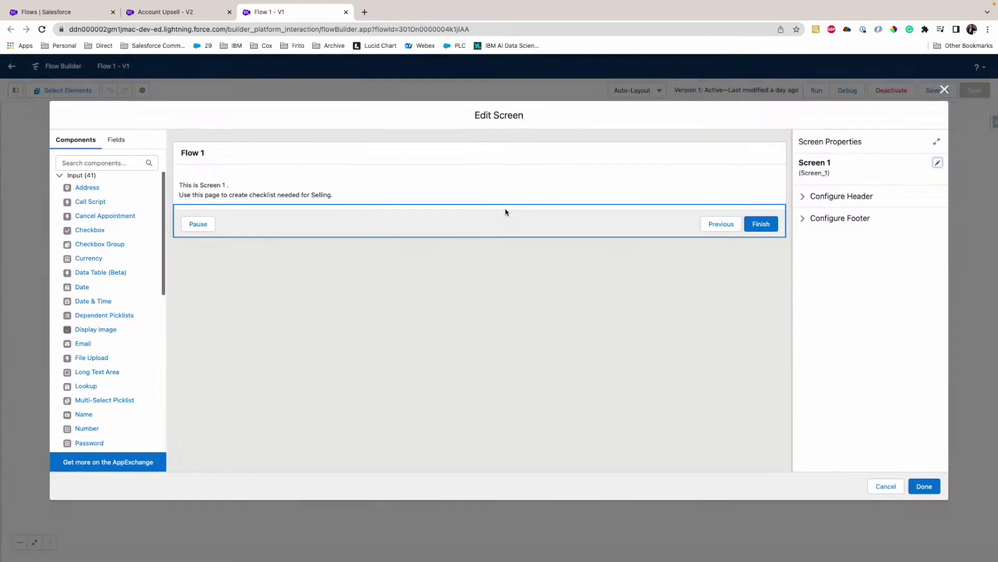
click(269, 189)
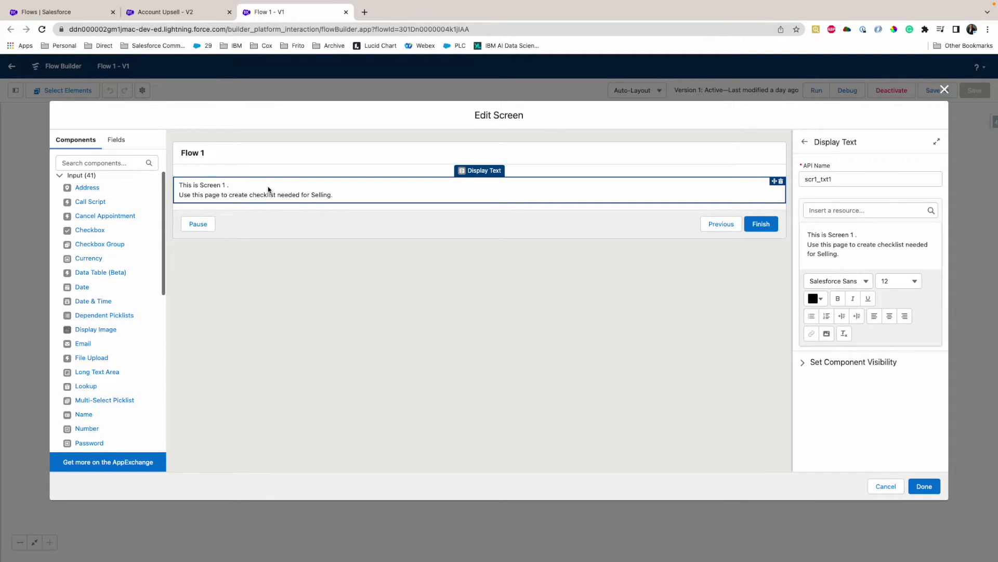
click(944, 90)
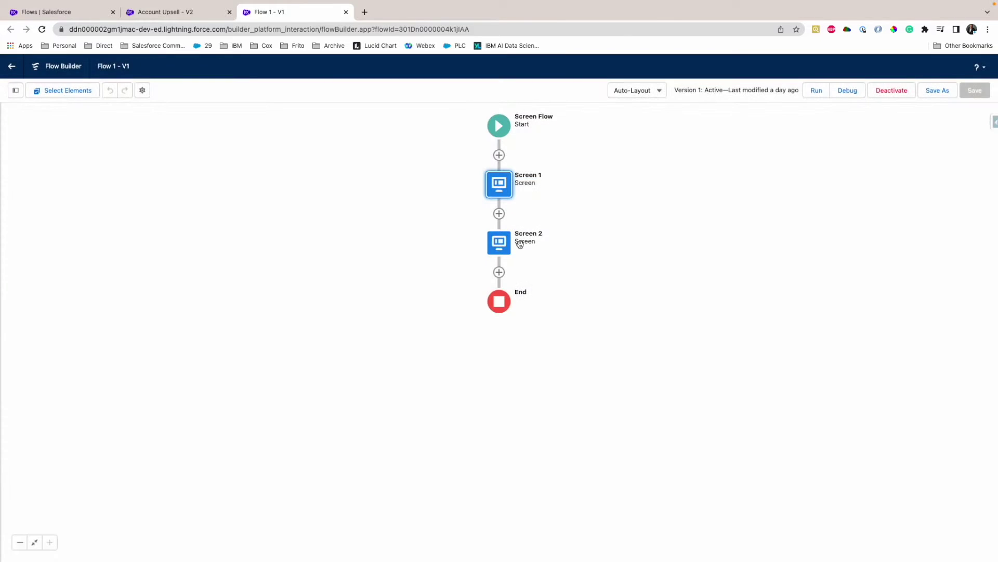
double_click(520, 244)
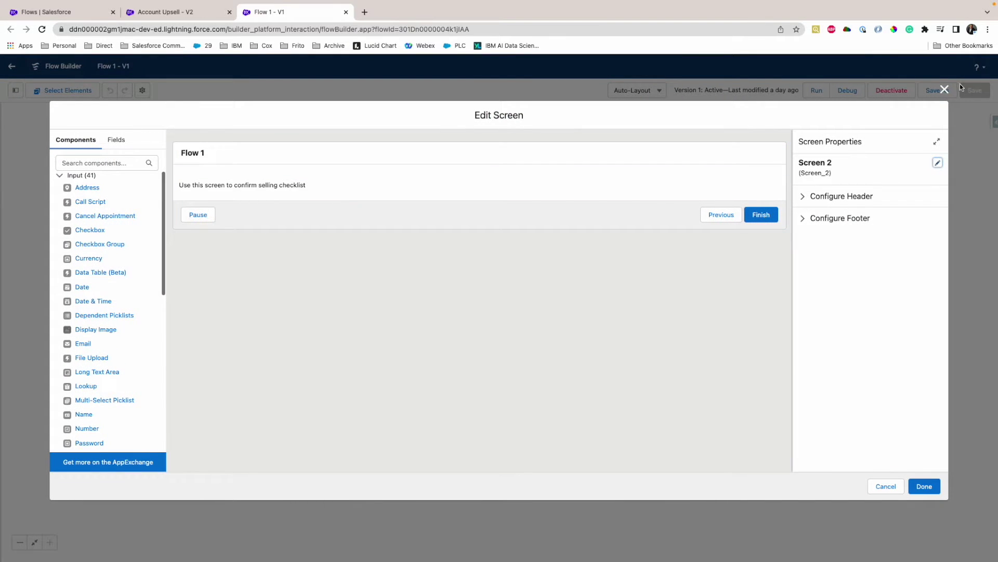
click(944, 89)
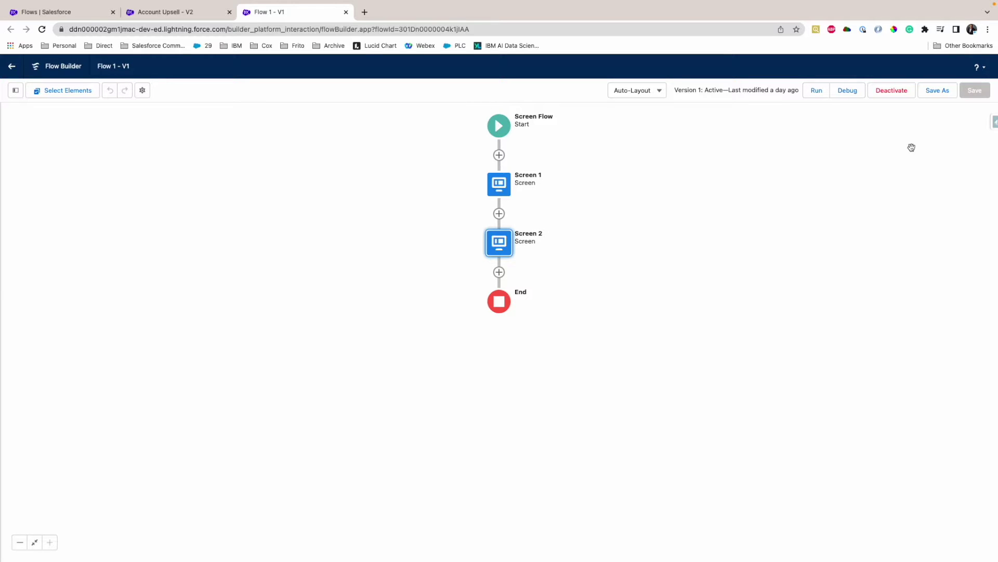
double_click(505, 191)
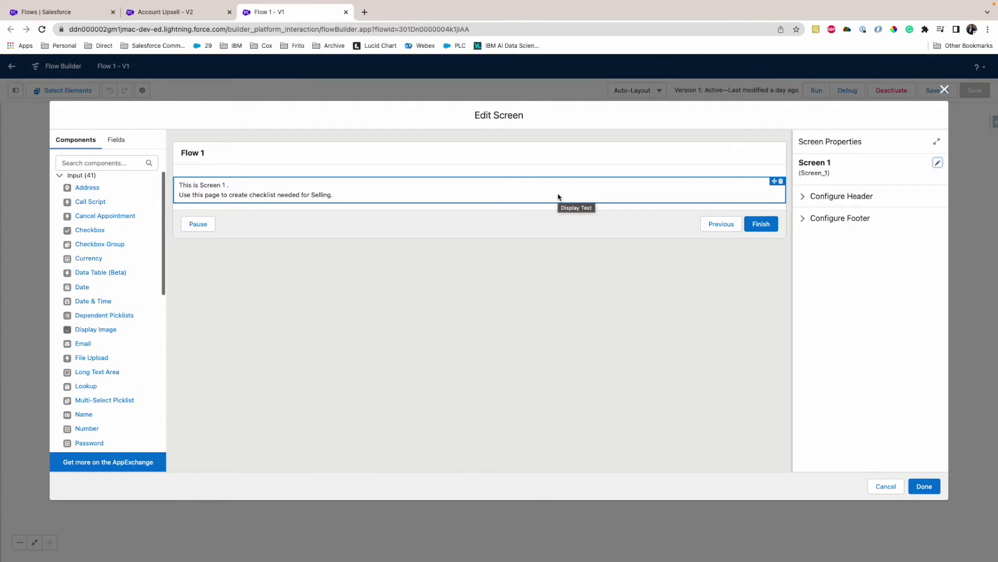
click(944, 90)
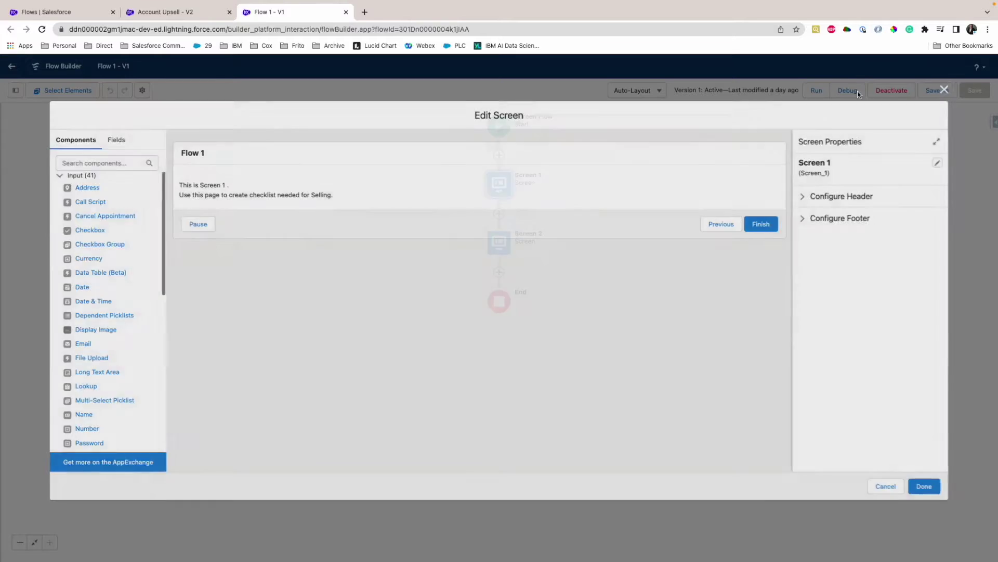
click(165, 12)
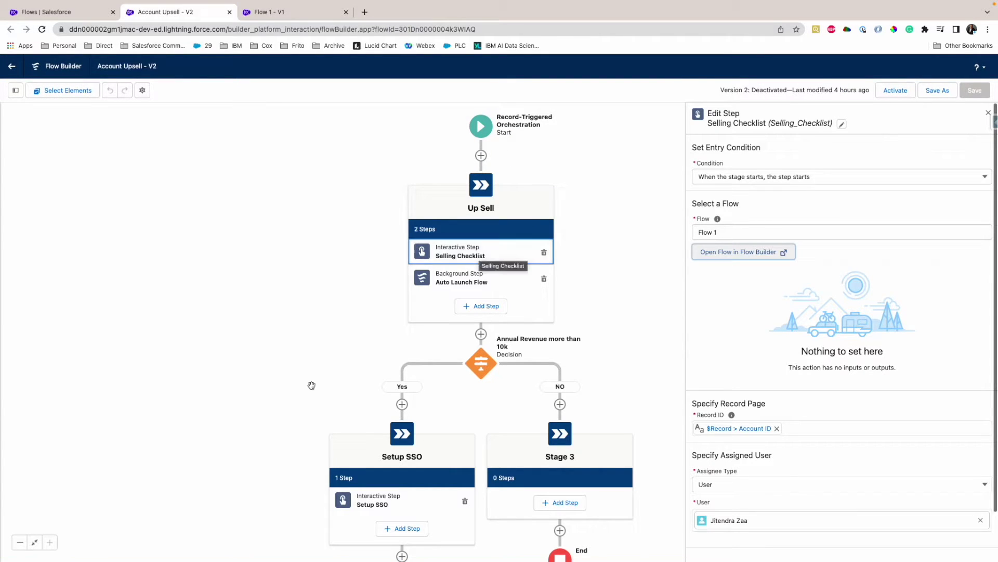
Step: Inspect the Setup SSO and Setp Warranty step settings
click(382, 501)
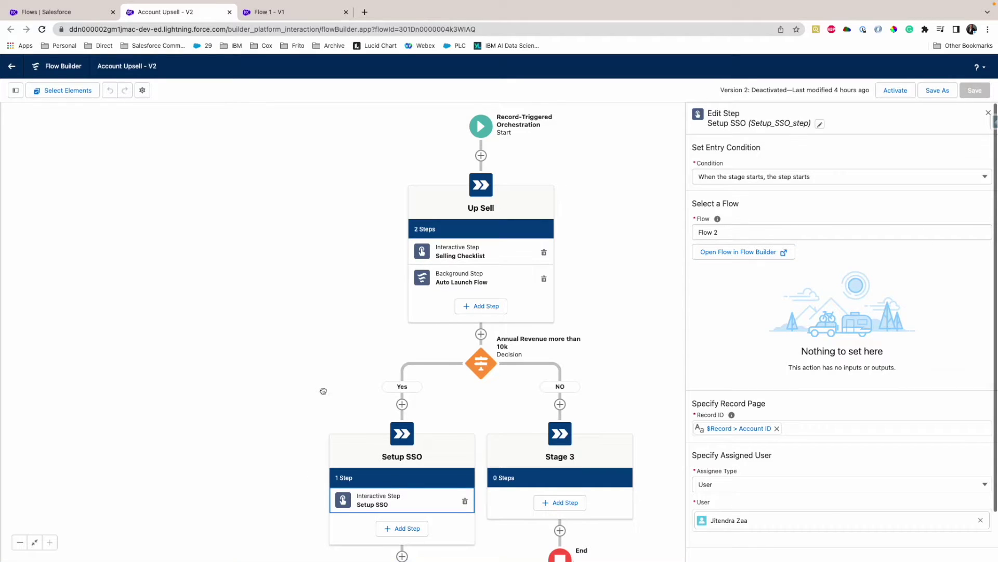
drag(322, 390, 341, 156)
click(417, 421)
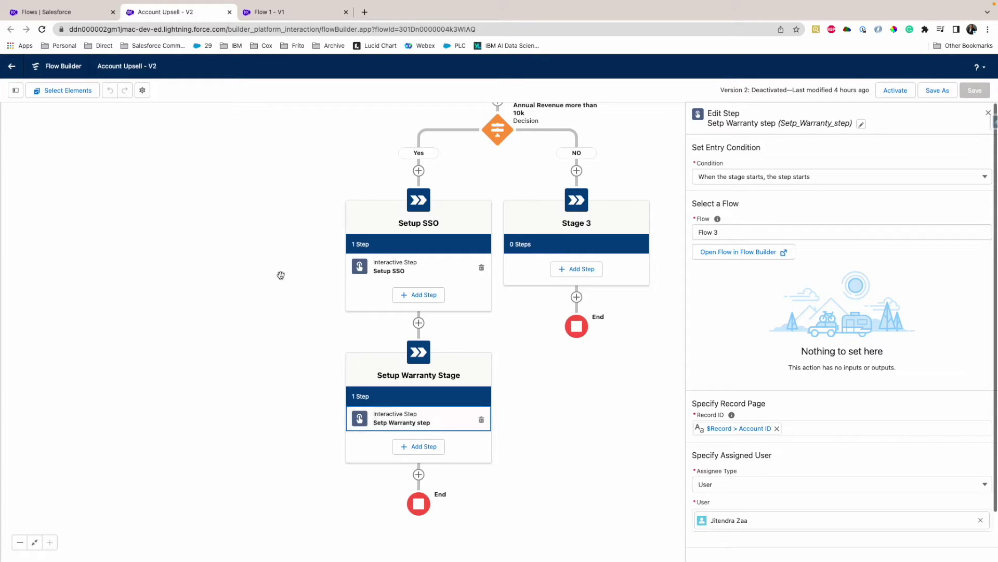
Step: Show the Auto Launch Flow step's settings and open Schedule Flow 1 in its own tab
drag(281, 275, 272, 466)
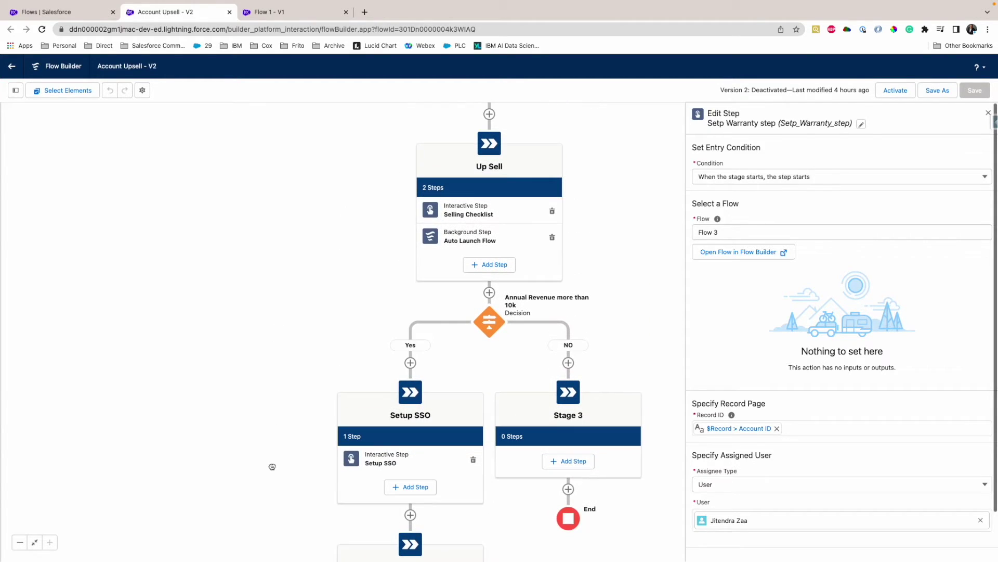
click(463, 238)
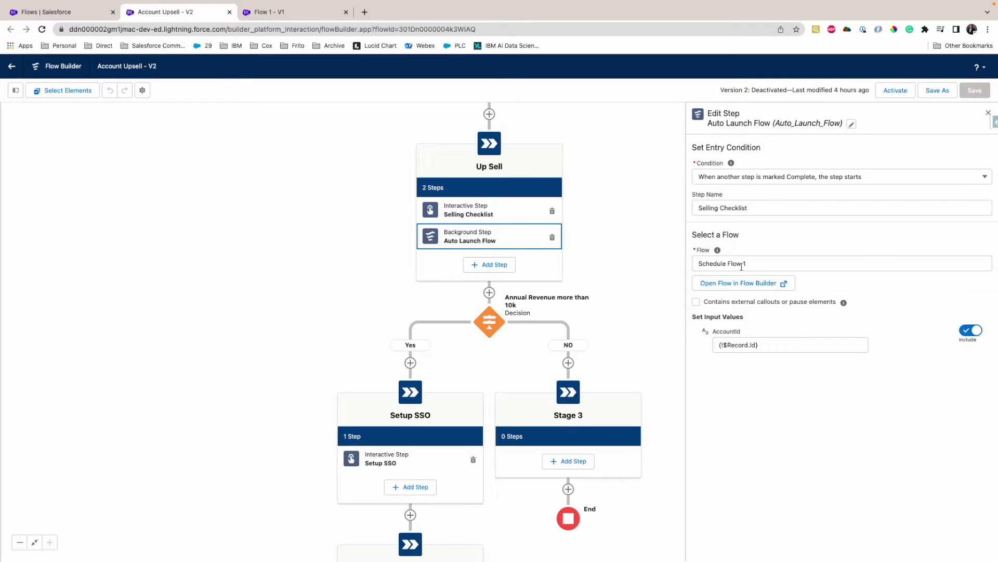
click(726, 286)
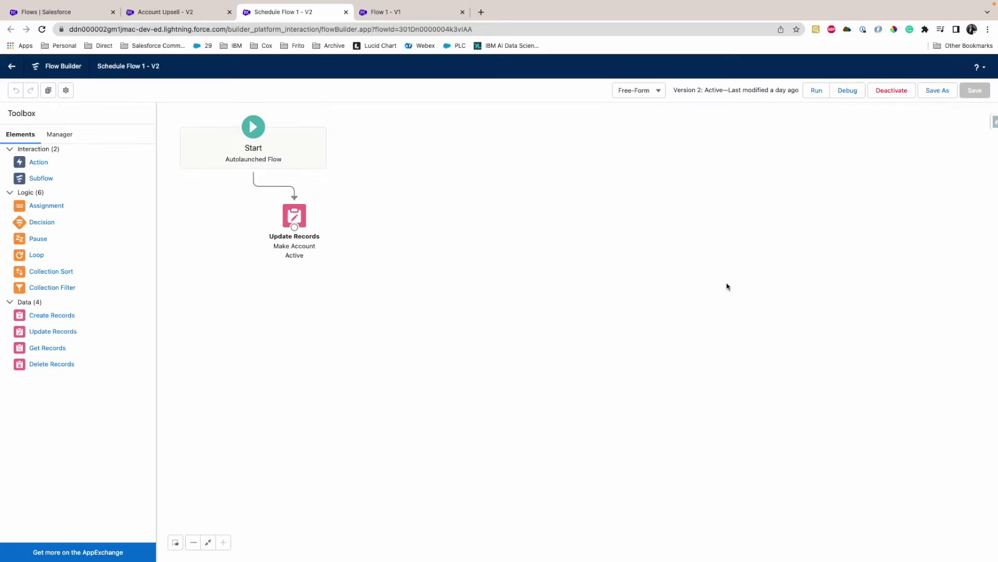
Step: Review the Make Account Active update setting Active__c to Yes, then go back to Account Upsell - V2
double_click(293, 216)
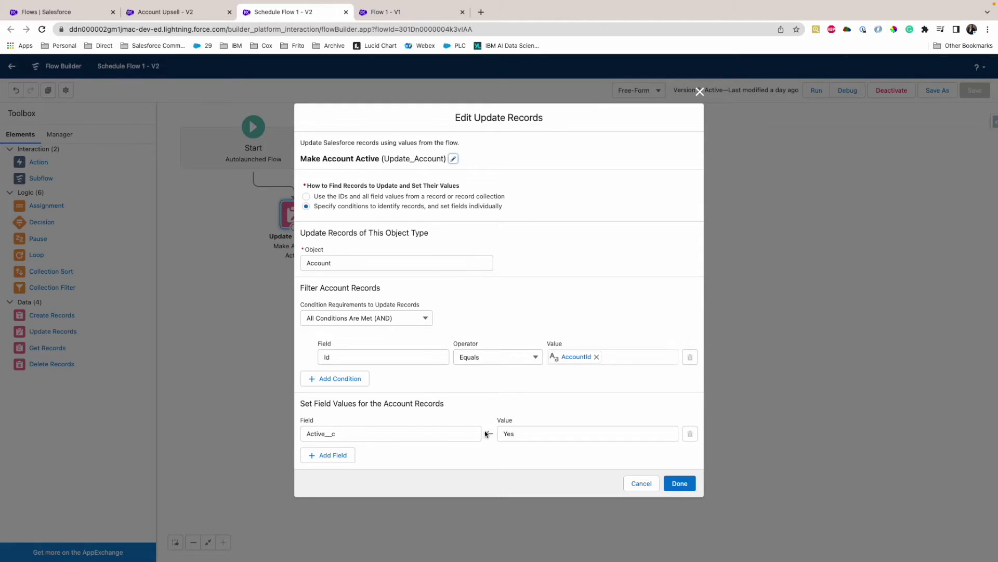
click(641, 483)
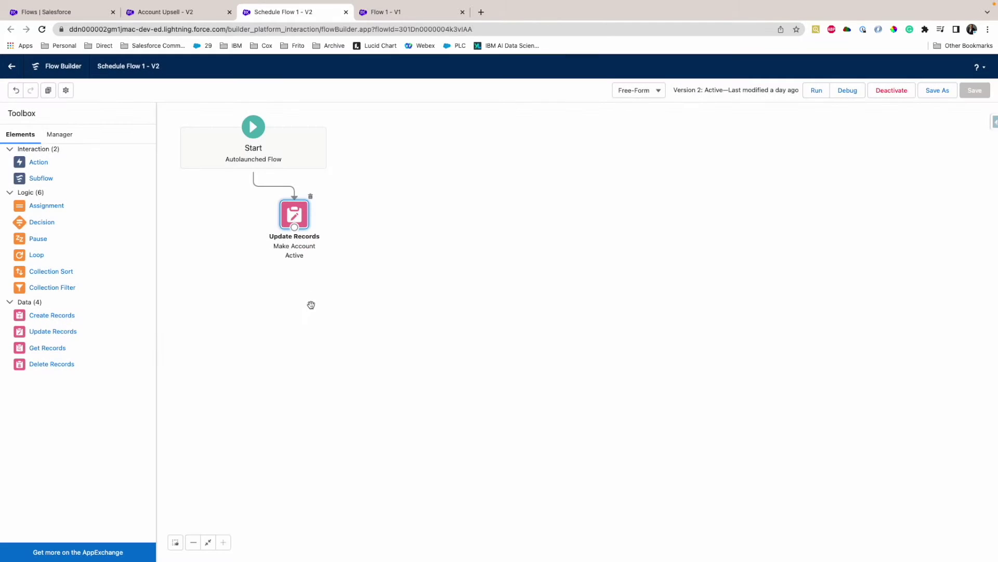
click(177, 12)
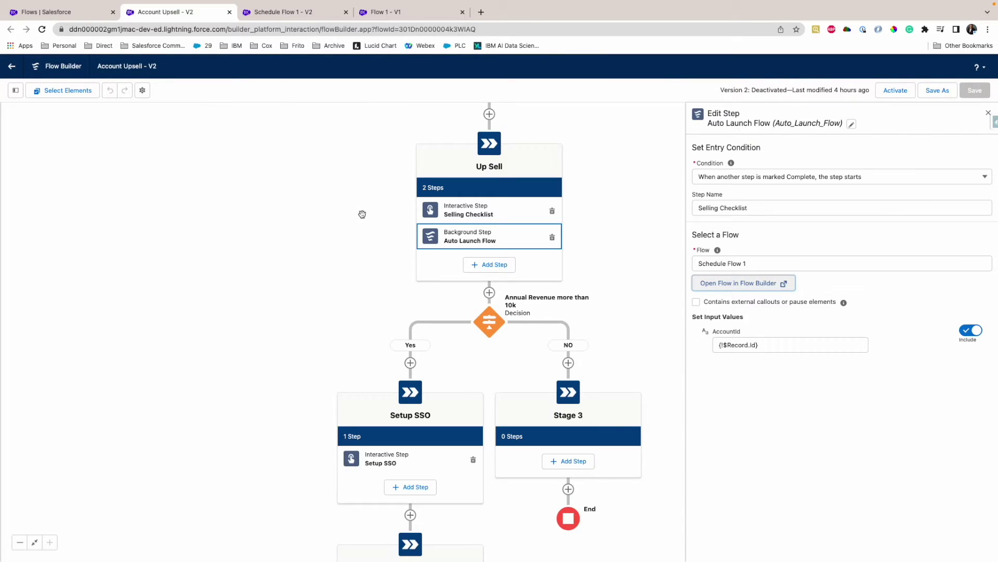
Step: Check the available assignee types in the Selling Checklist step's settings
click(338, 212)
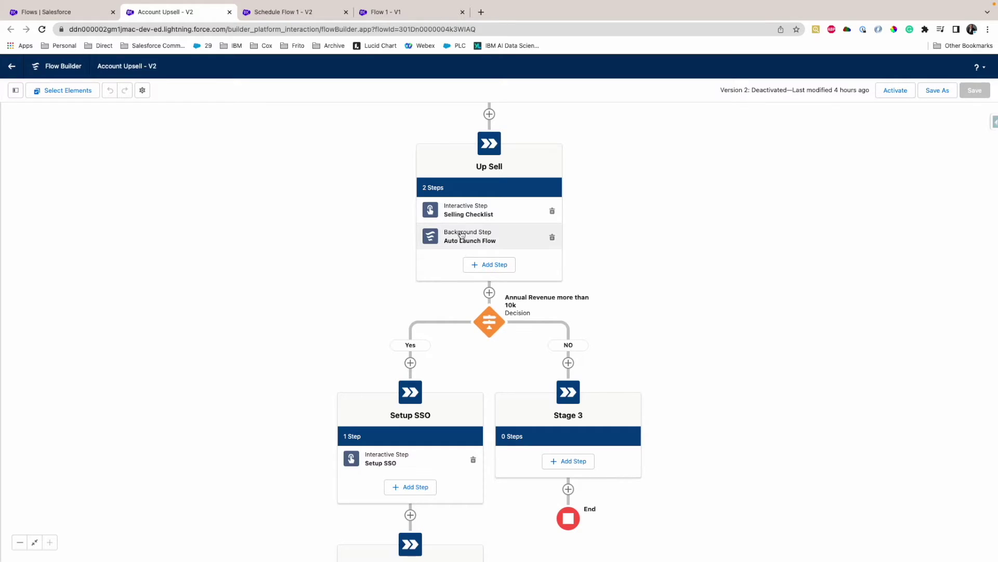
click(494, 219)
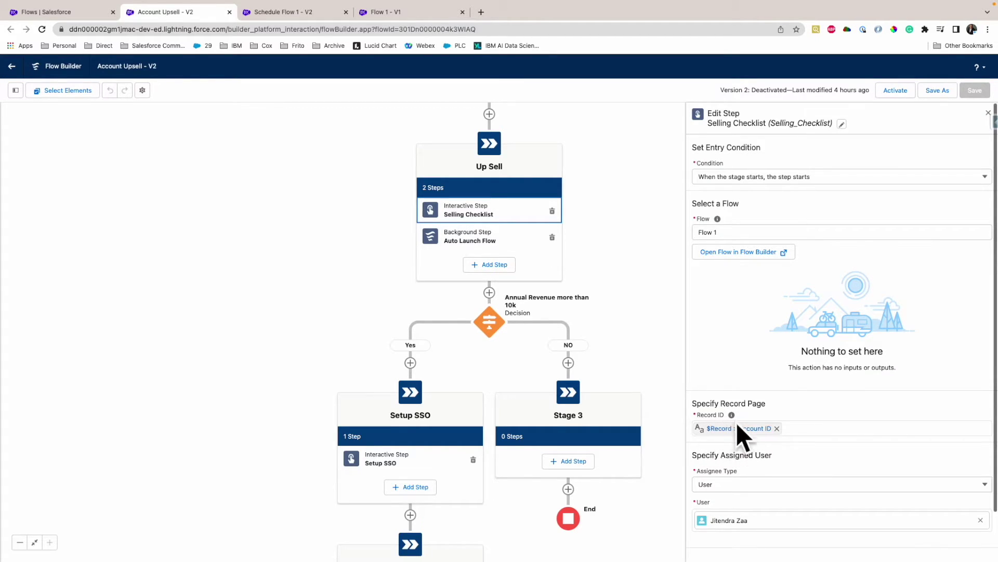
click(725, 488)
scroll(726, 500, down, 1)
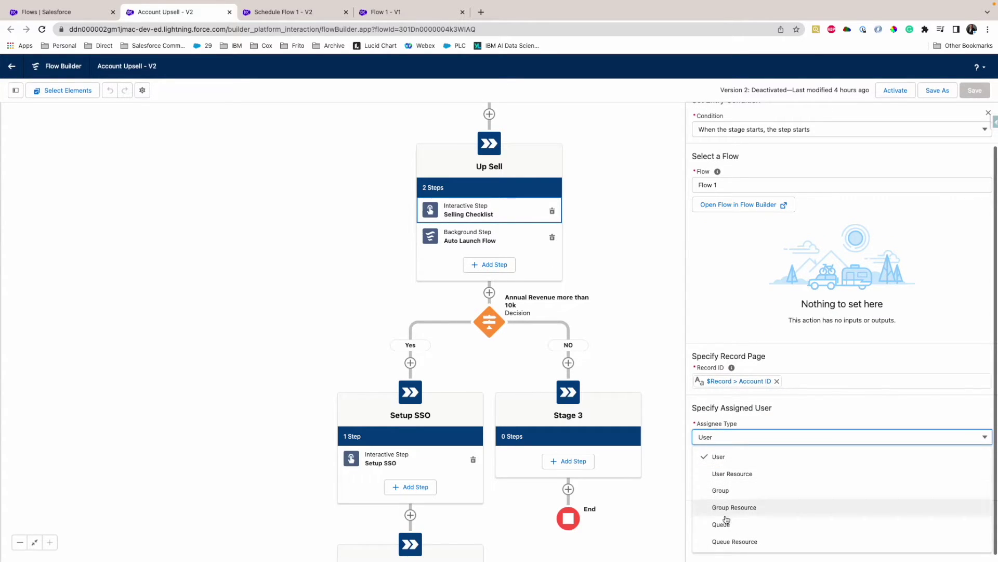
click(673, 414)
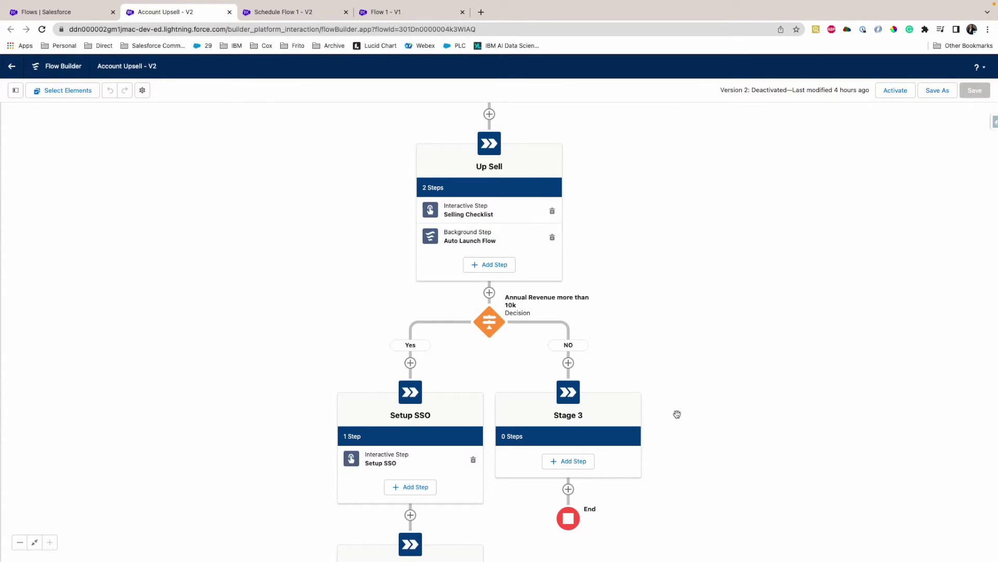
Step: Pan the orchestration from the Record-Triggered start down to the lower stages and End
drag(298, 248, 288, 268)
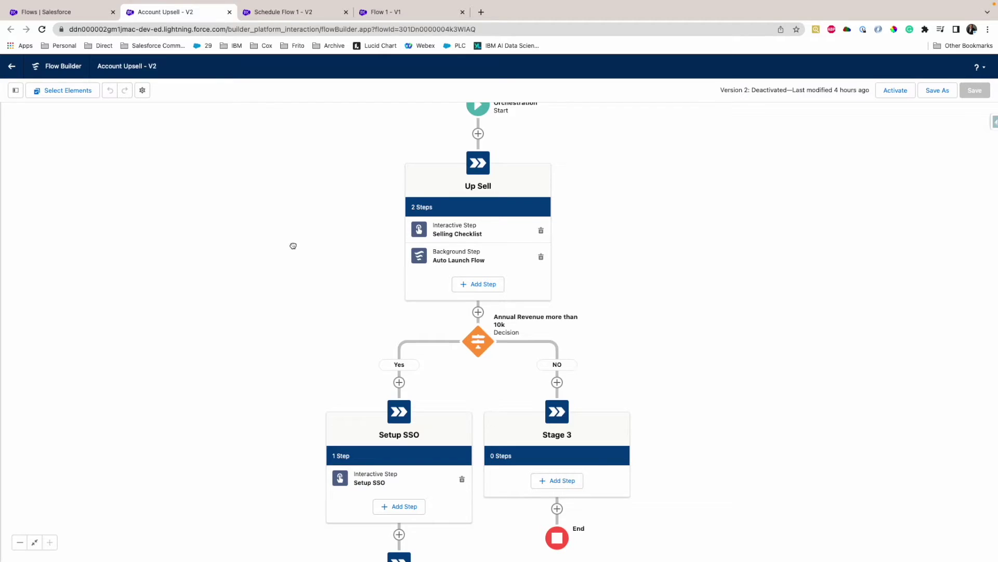
drag(292, 245, 295, 295)
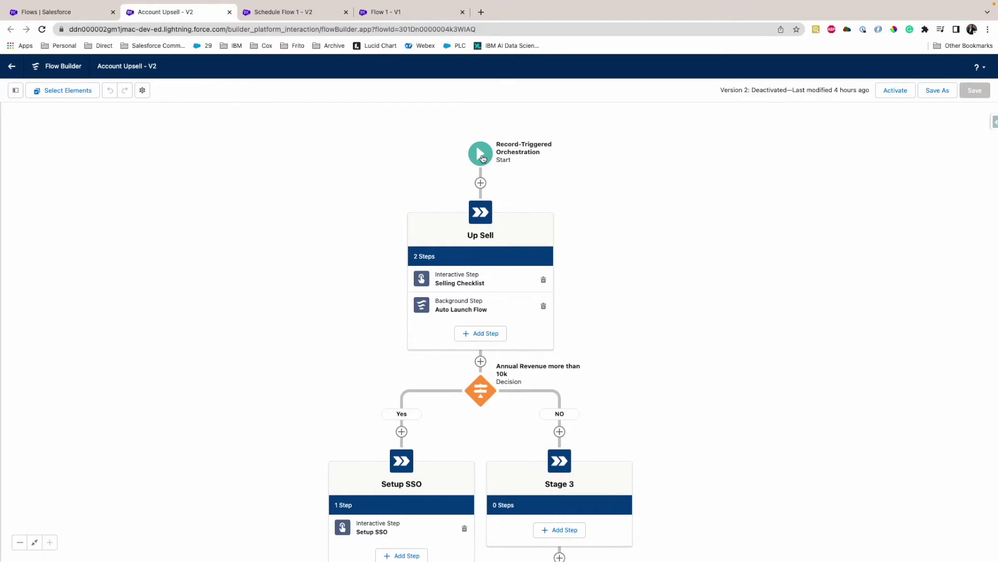
scroll(658, 254, down, 1)
drag(312, 284, 314, 232)
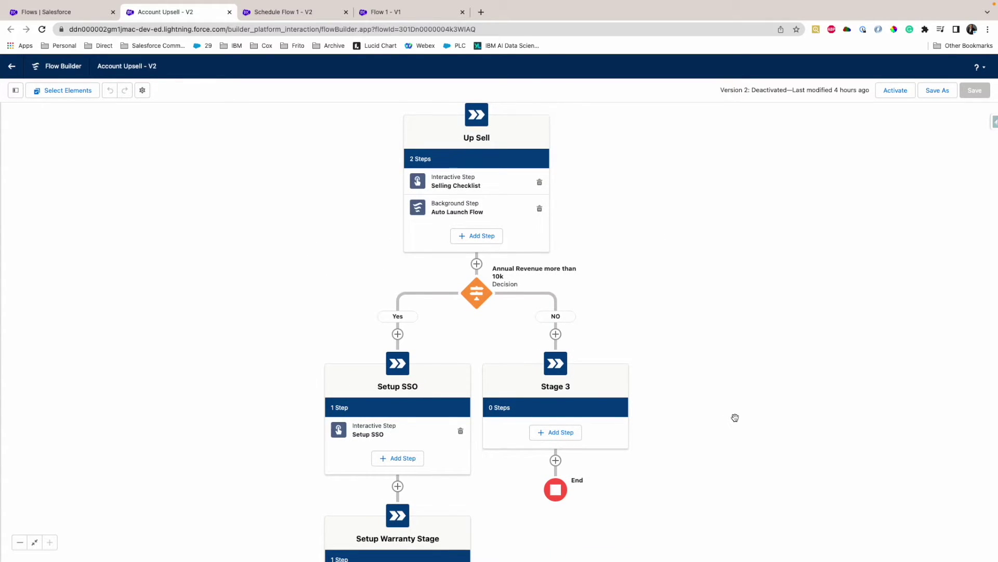
Step: Inspect the Auto Launch Flow step's settings, including its AccountId input value
click(429, 213)
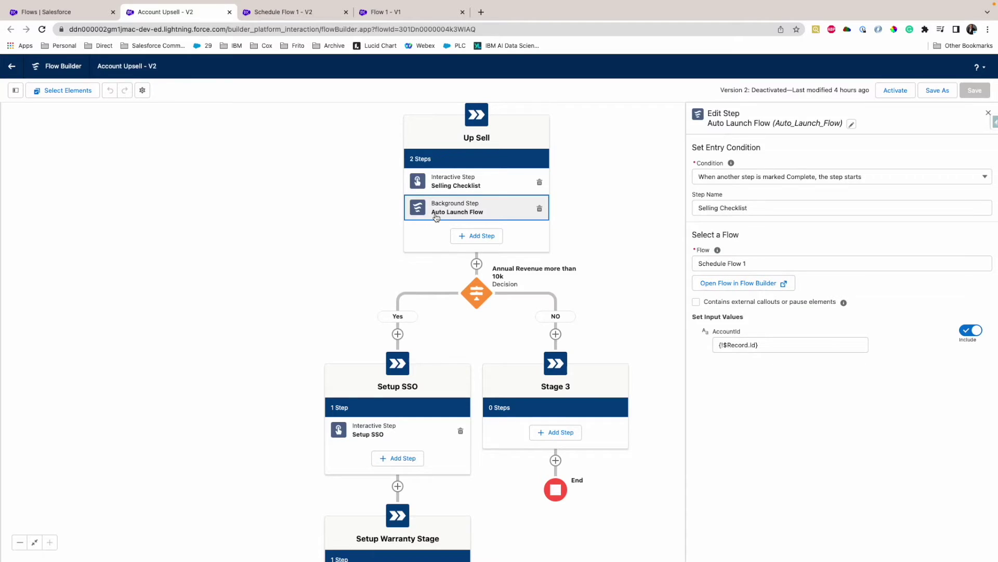
drag(766, 345, 687, 343)
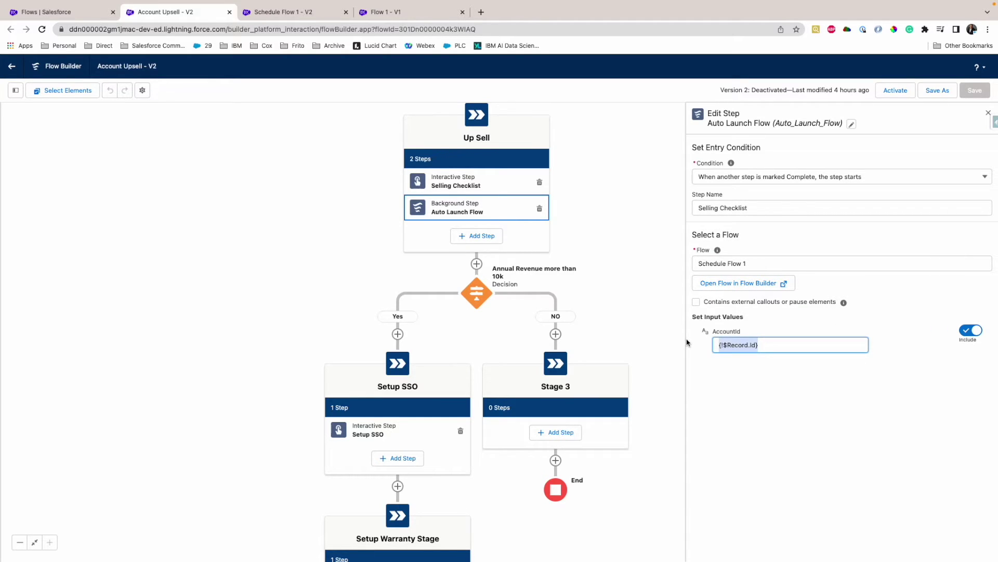
click(622, 254)
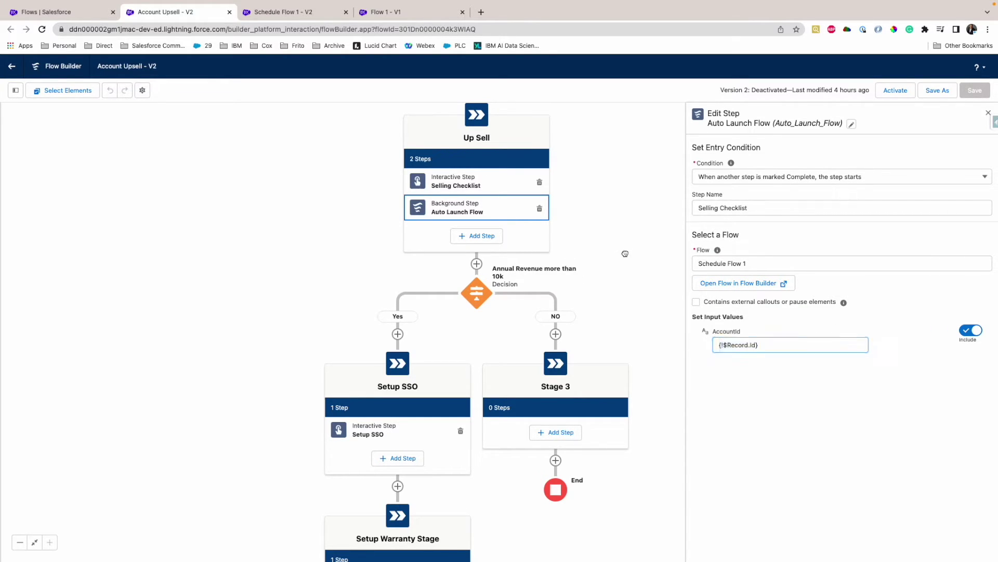
click(474, 217)
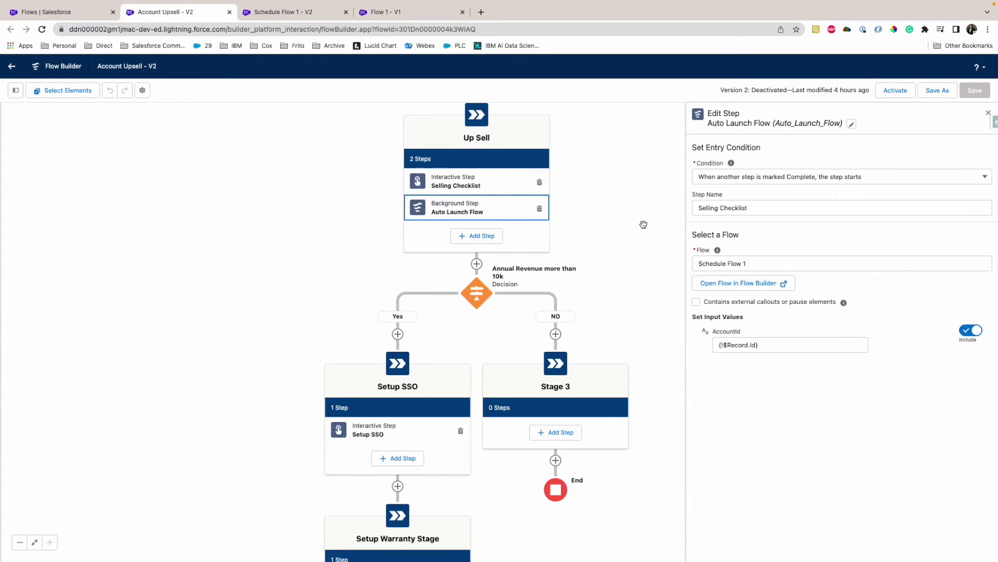
click(645, 279)
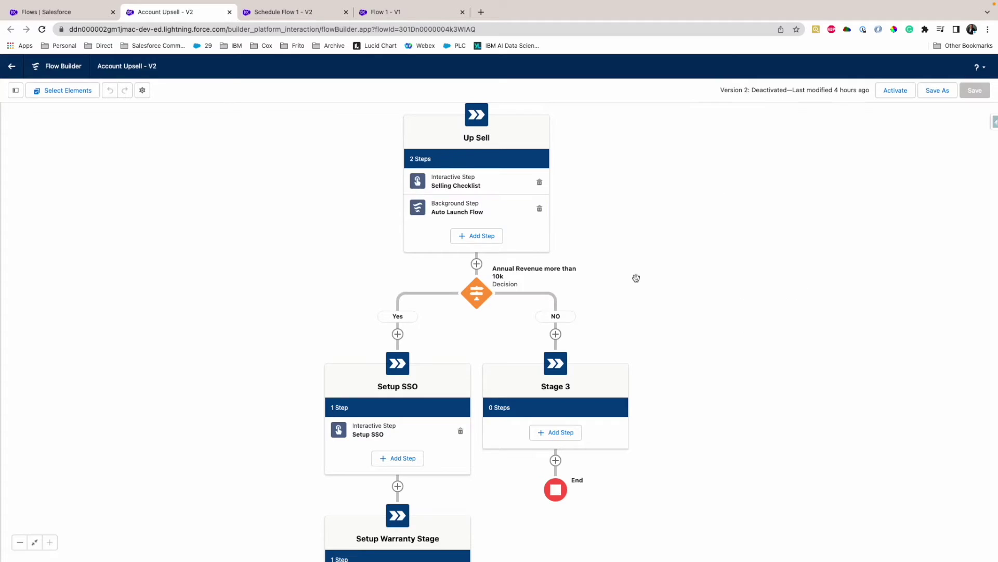
Step: Cycle through the Schedule Flow 1, Flow 1 and Account Upsell tabs, ending on the Setup Flows list
click(38, 12)
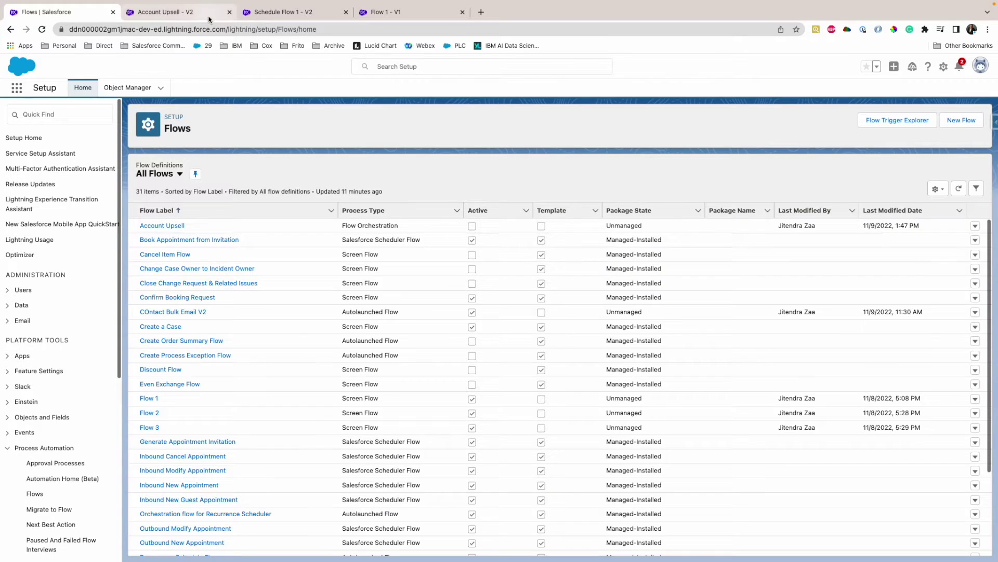
click(283, 13)
click(388, 13)
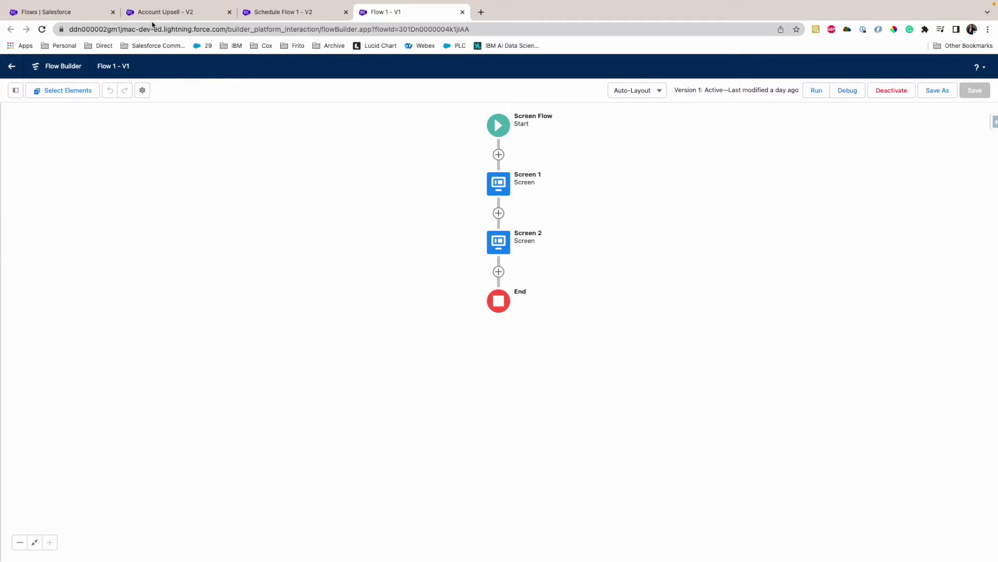
click(167, 13)
click(55, 11)
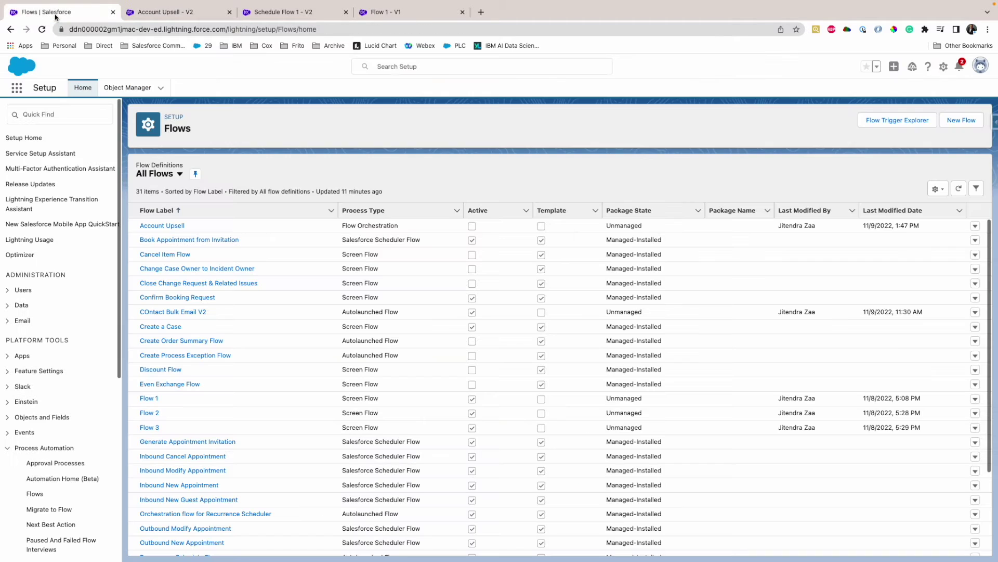
Step: From the Accounts list, begin a new account named Demo 6, then go back to Account Upsell - V2
click(17, 88)
text(Acco)
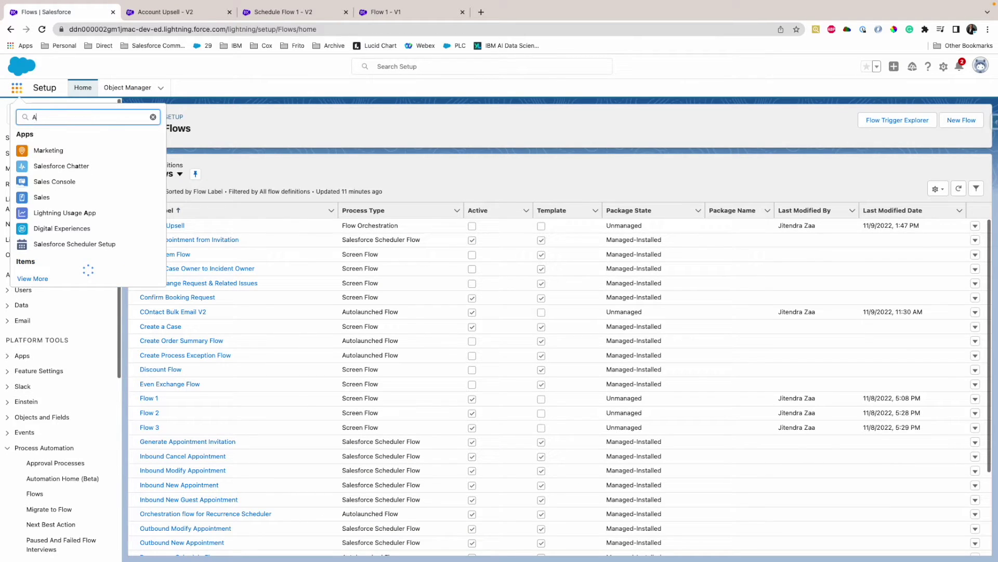
text(u)
click(30, 177)
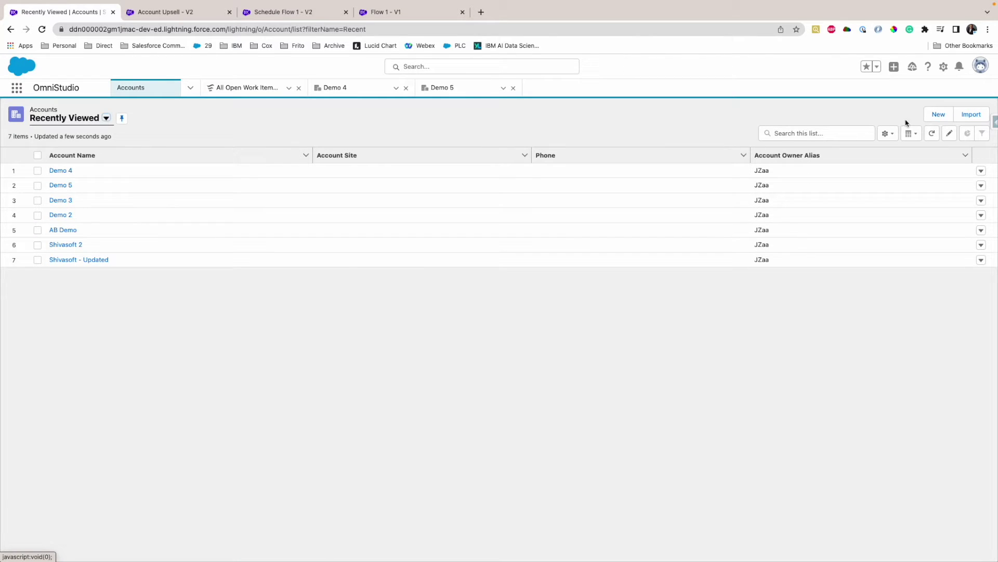
click(938, 114)
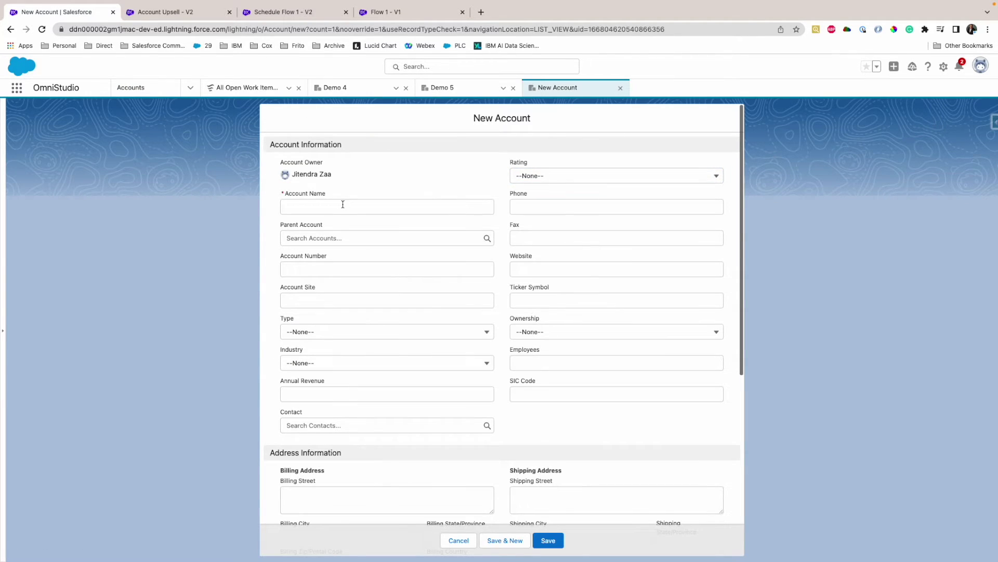
click(343, 205)
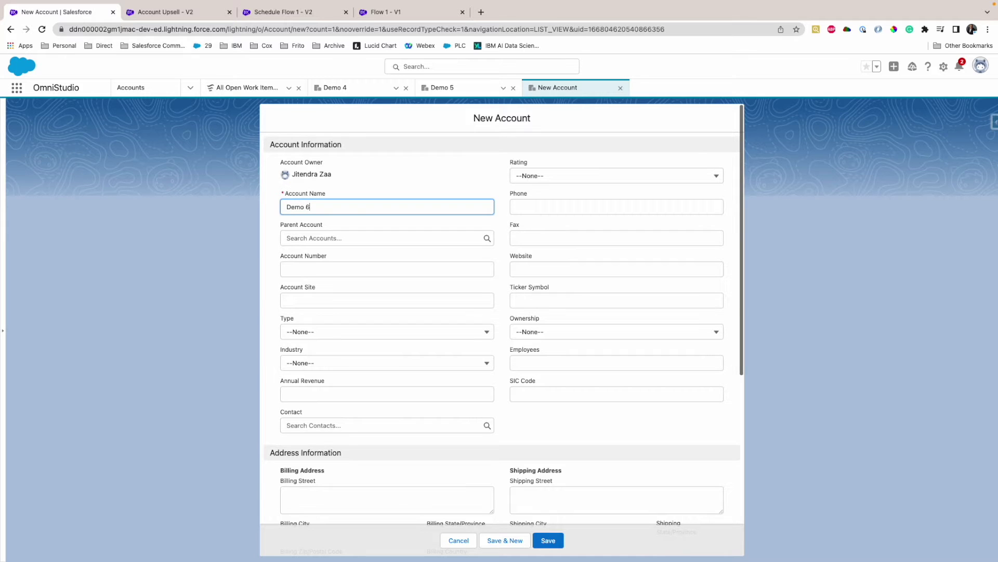
scroll(378, 262, down, 3)
key(ctrl+Tab)
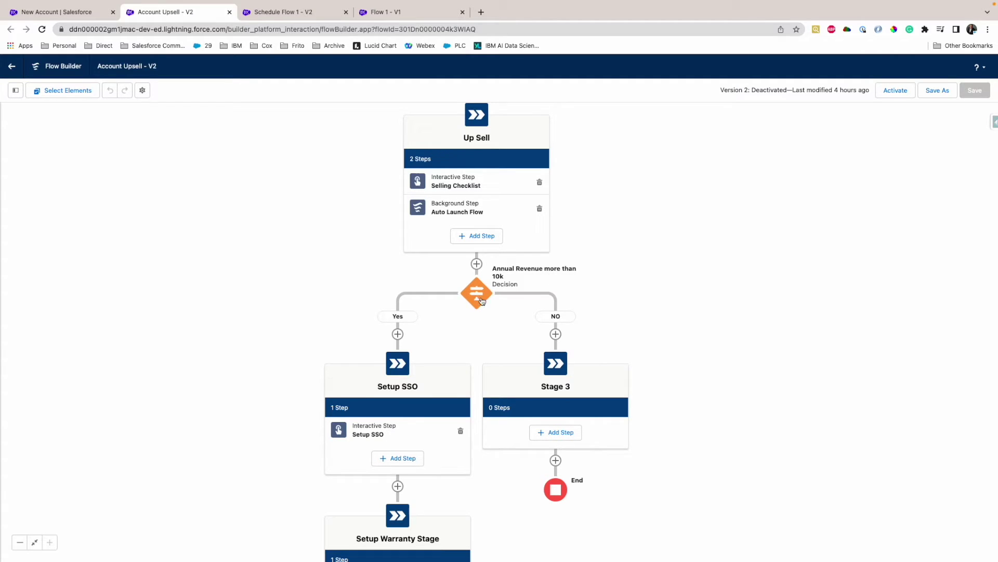
Step: Scroll Account Upsell's stages, glance at Schedule Flow 1 - V2 and Flow 1 - V1, then resume the New Account form
scroll(304, 376, down, 3)
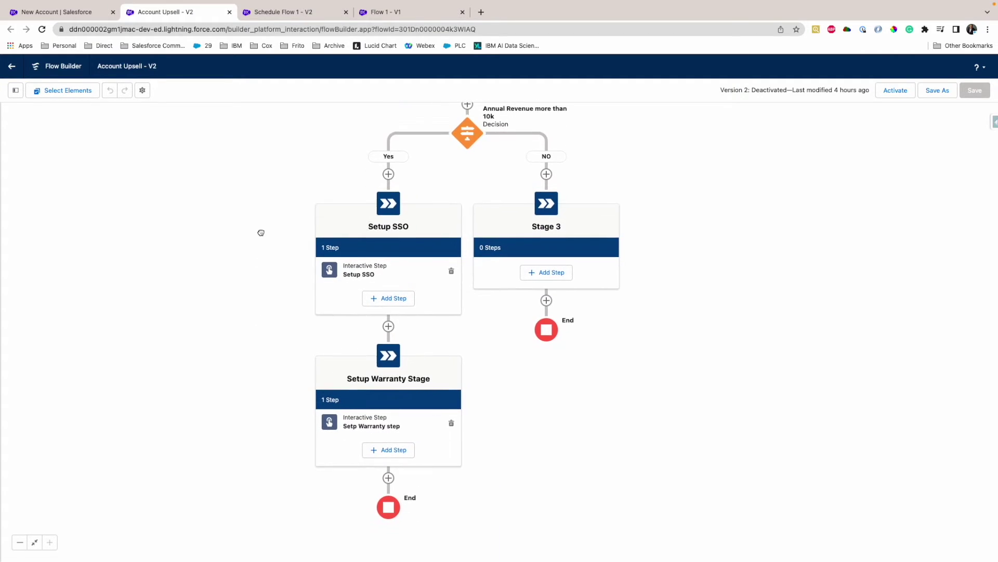
click(283, 11)
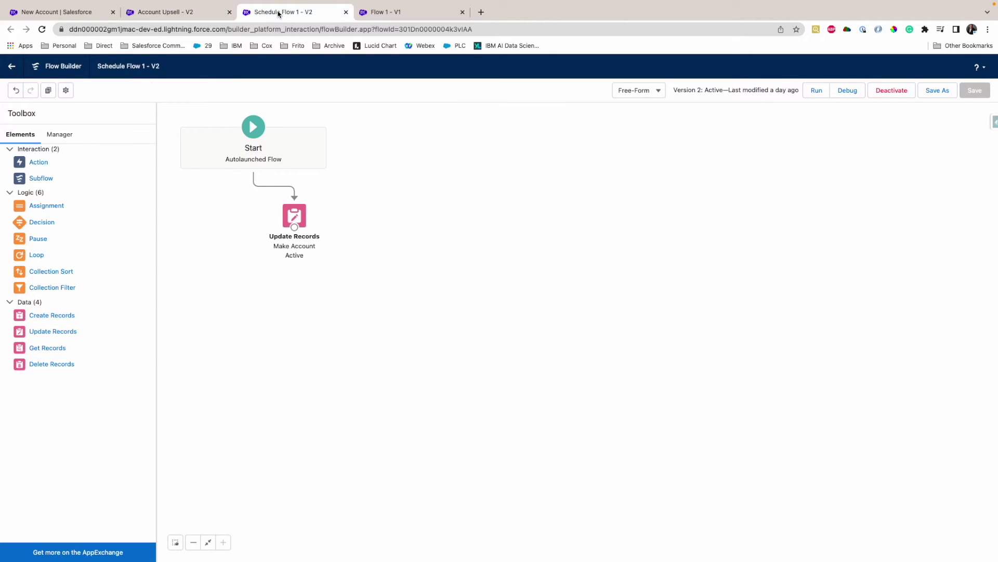
click(406, 13)
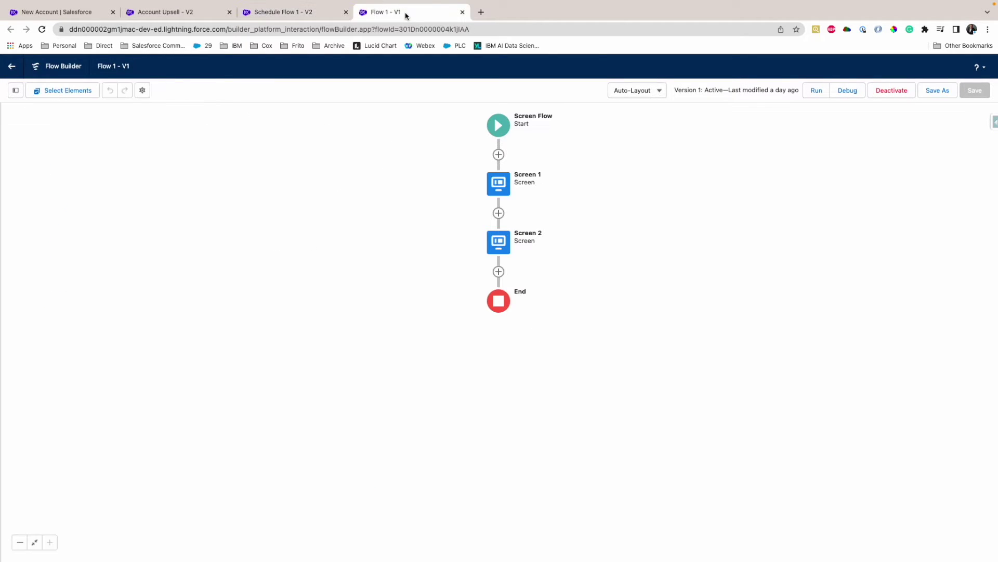
click(91, 13)
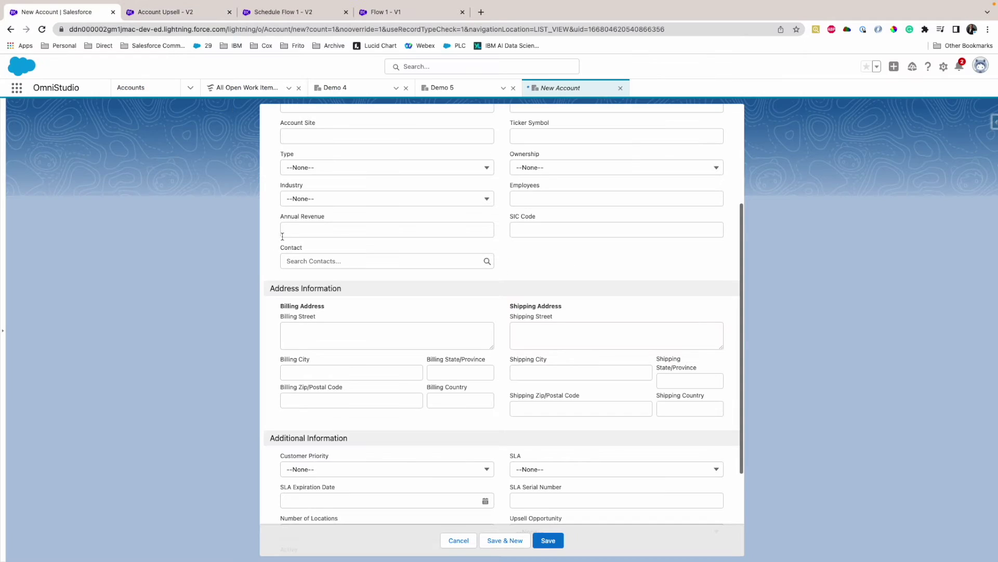
Step: Save Demo 6 with annual revenue 20000 and highlight Account Upsell in its Work Guide
click(326, 228)
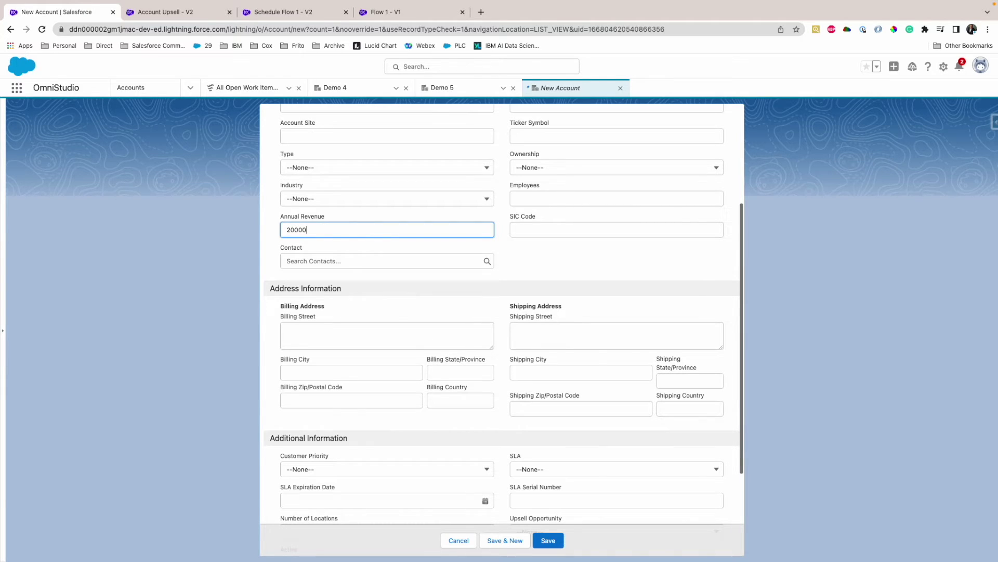
click(549, 541)
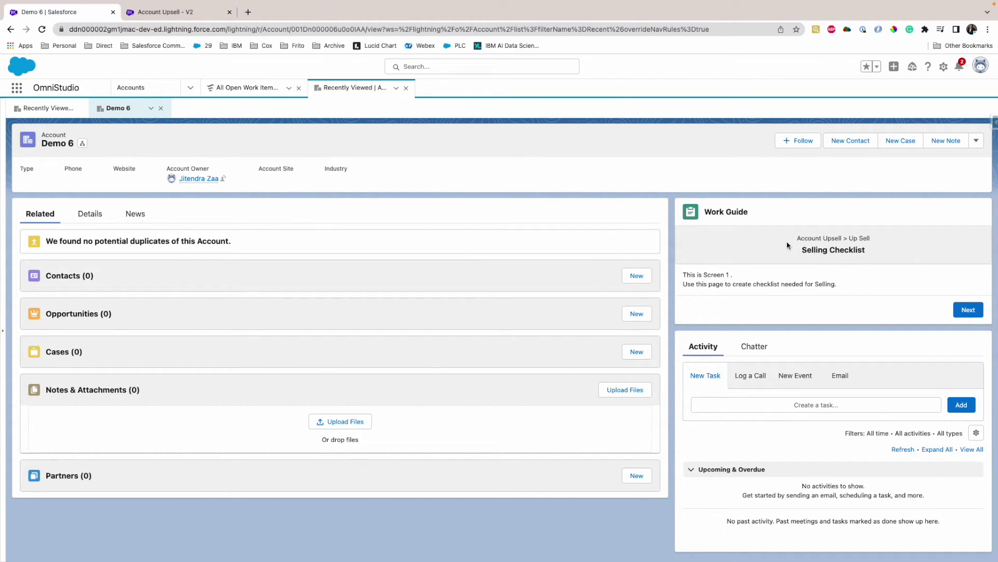
mouse_move(796, 238)
mouse_down()
mouse_move(877, 242)
mouse_move(801, 253)
mouse_up()
Step: Check the Selling Checklist step's exit condition in Account Upsell, then return to the Demo 6 record
click(182, 14)
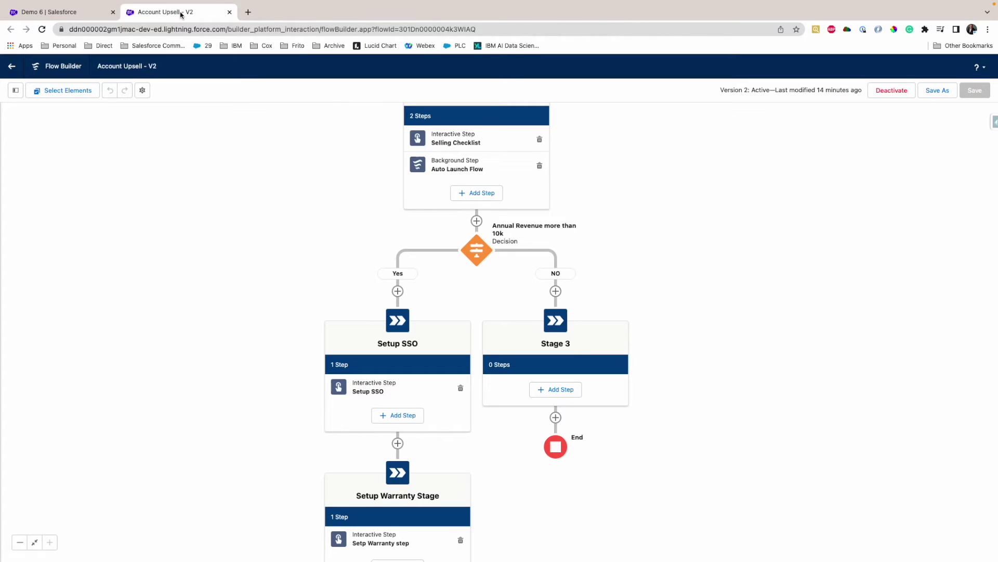
click(468, 138)
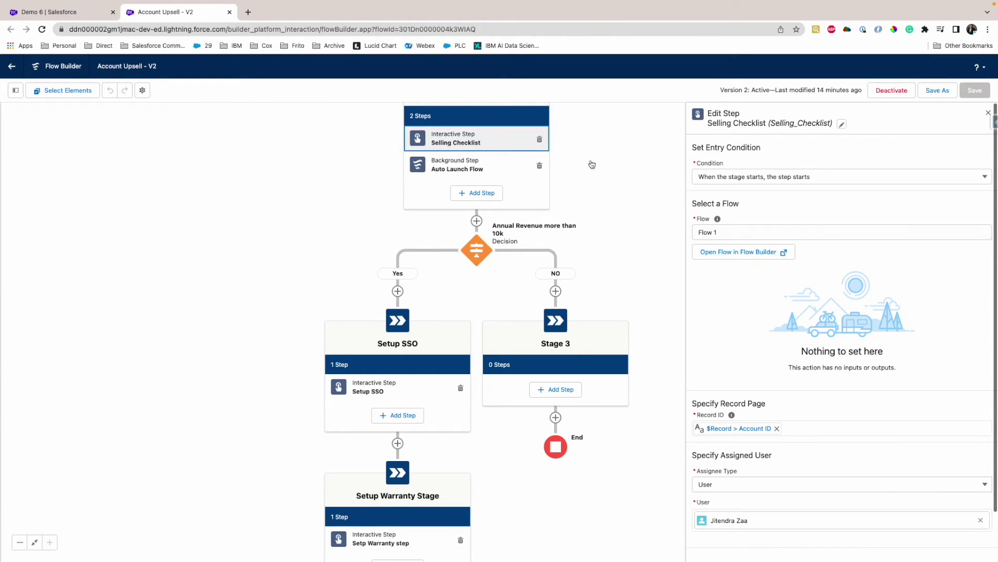
scroll(828, 426, down, 2)
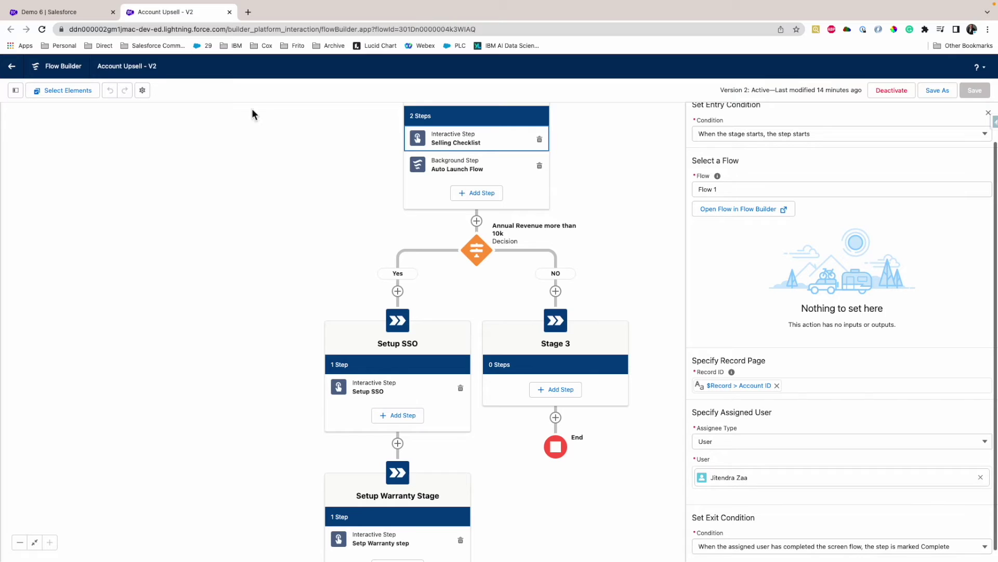
click(62, 11)
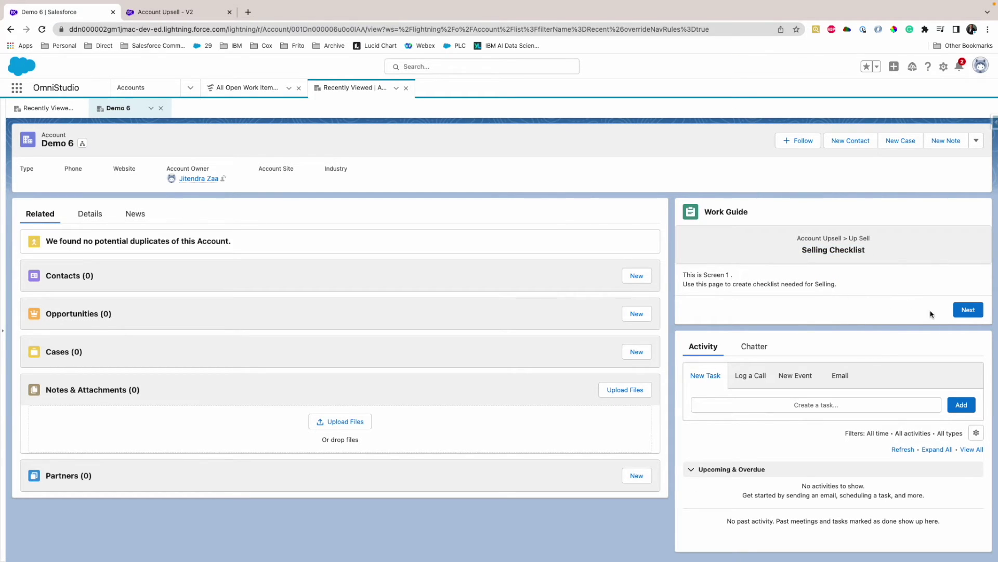
Step: Finish Demo 6's Selling Checklist work item and view the account's Details fields
click(967, 312)
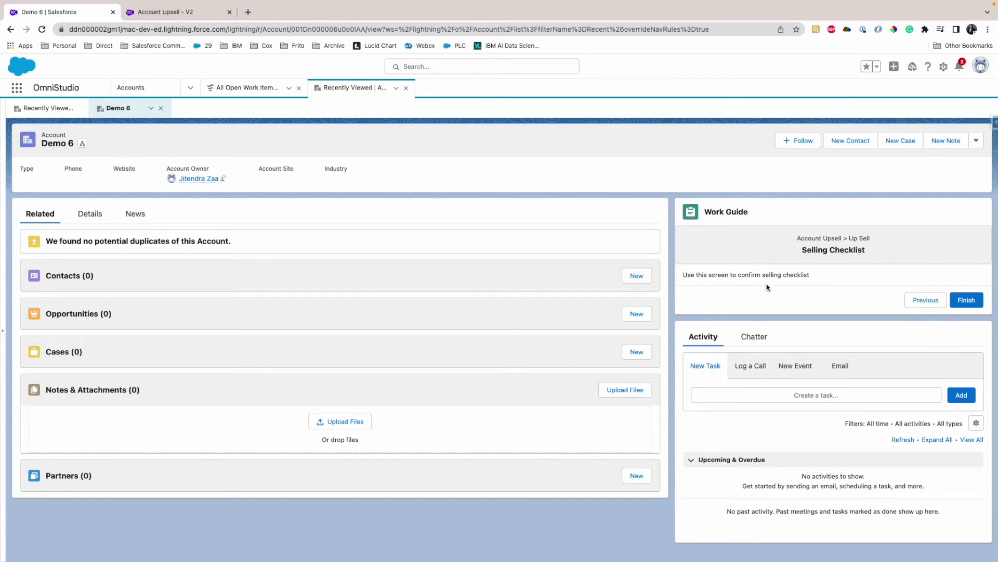
click(979, 306)
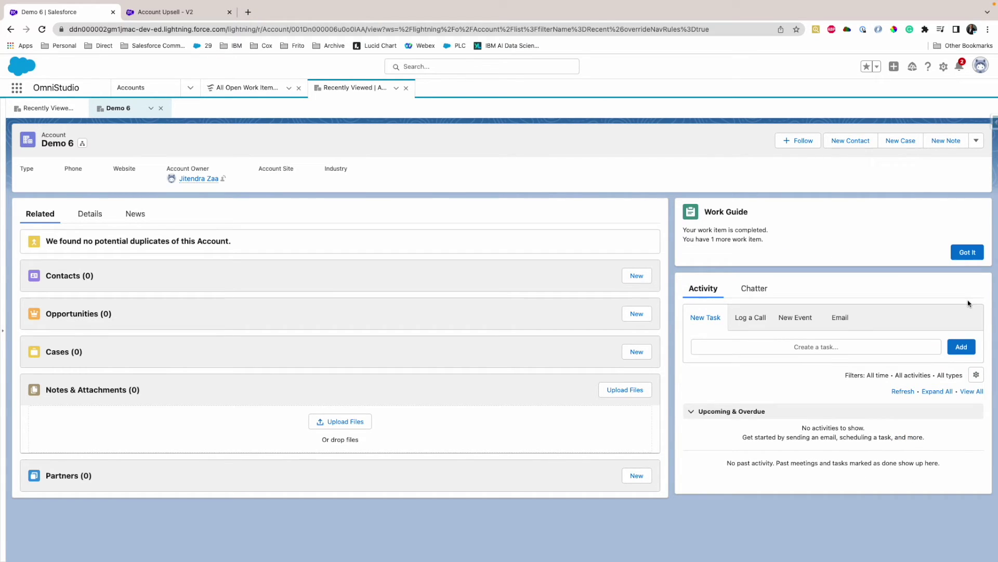
click(90, 220)
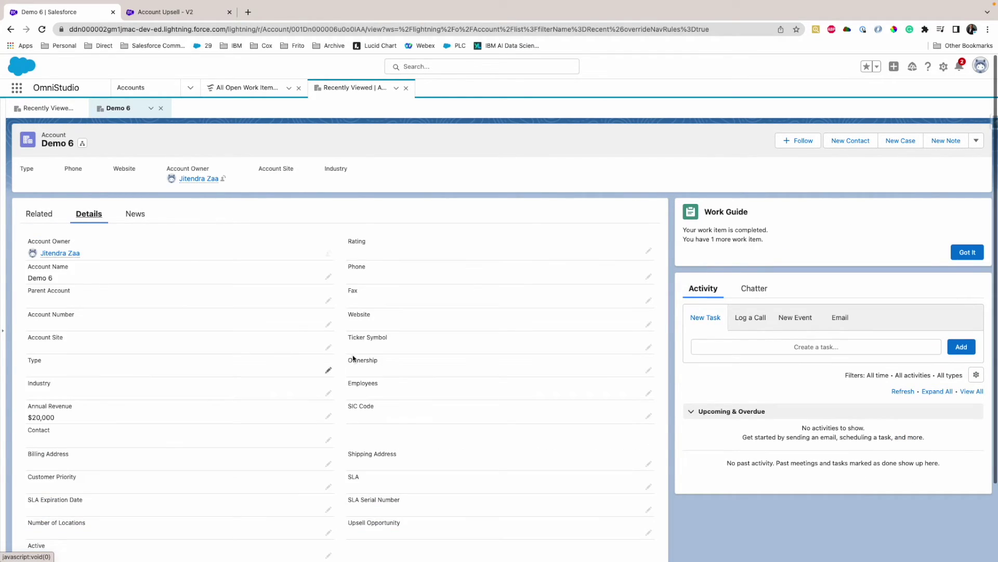
scroll(359, 357, down, 3)
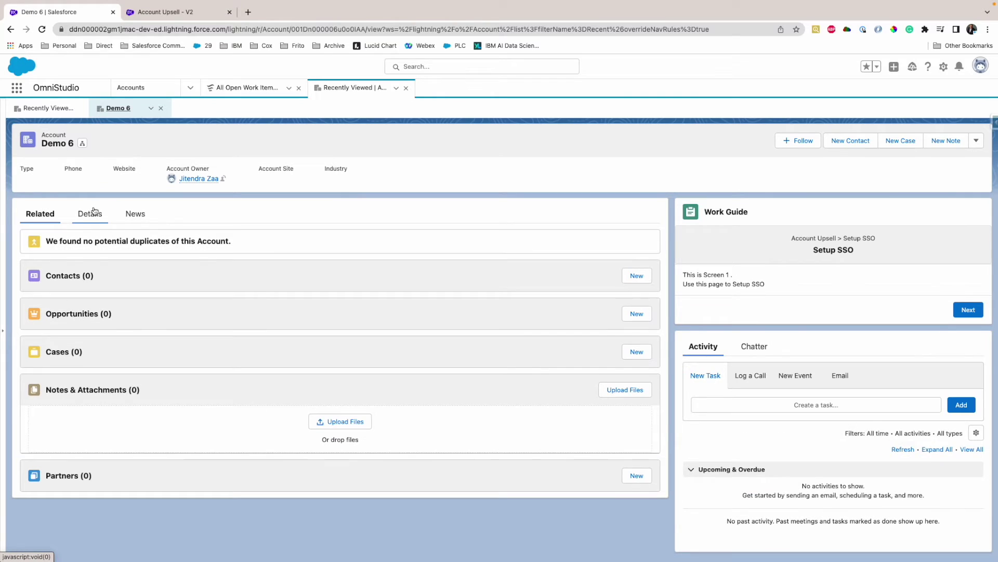
Step: Confirm the Active field now reads Yes, then return to the Account Upsell flow
click(91, 213)
scroll(267, 252, down, 3)
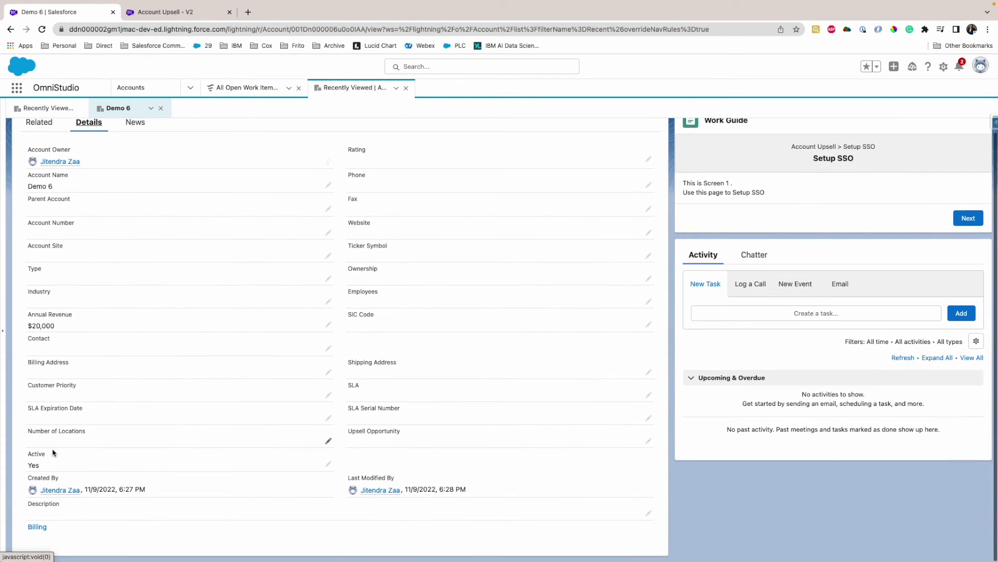
click(143, 12)
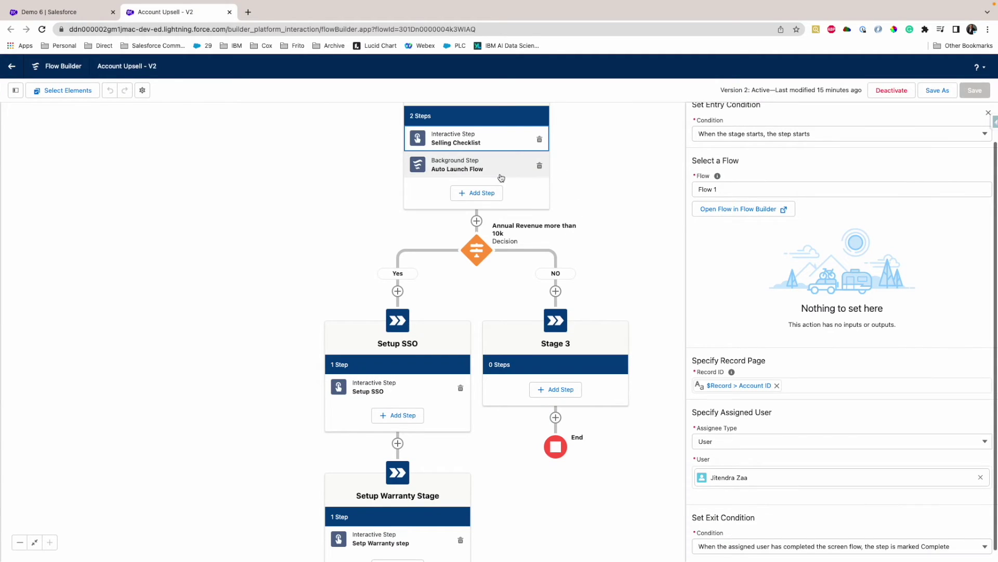
Step: Inspect the Auto Launch Flow step, then the Setup SSO step running Flow 2 on Account ID
click(500, 172)
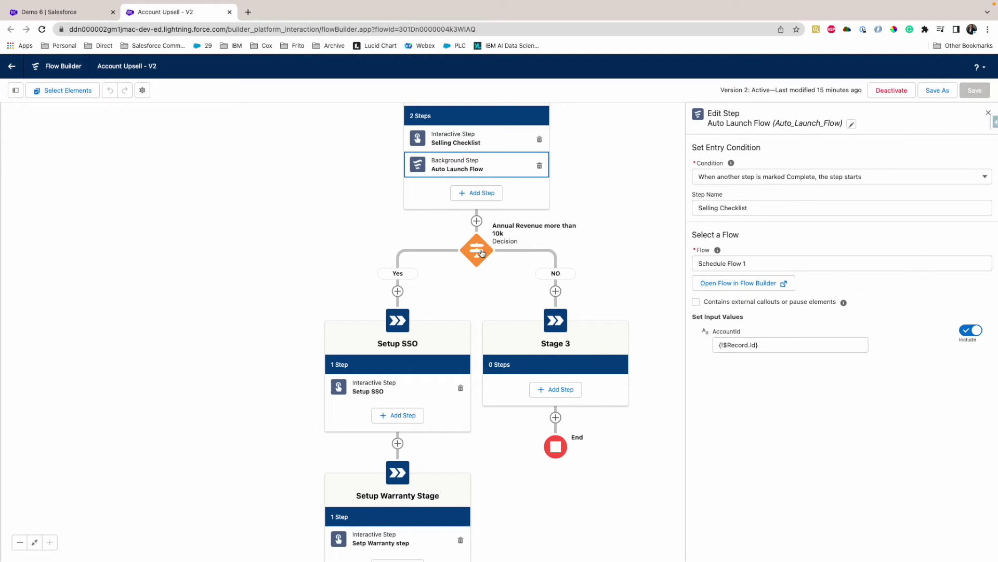
click(382, 388)
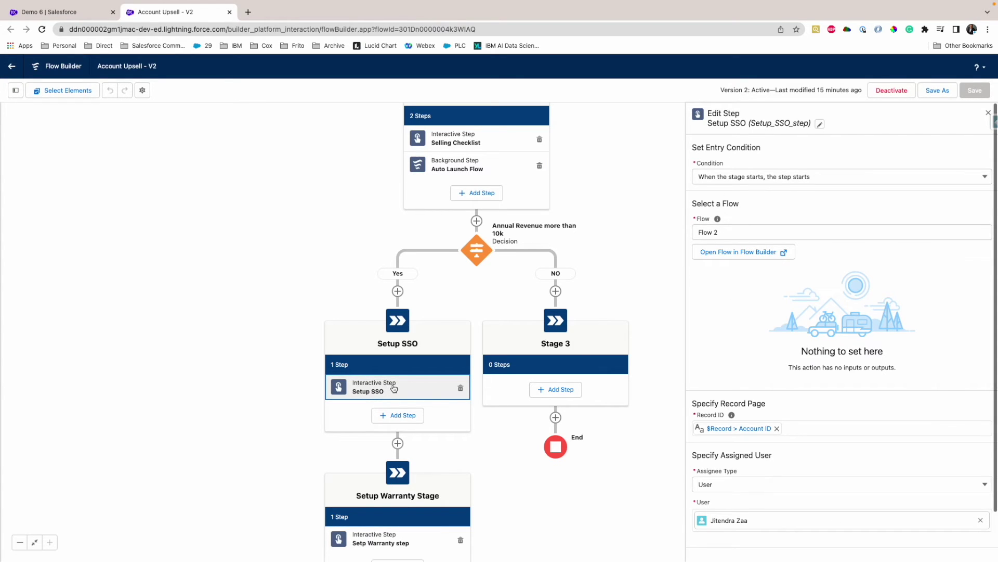
Step: Complete Demo 6's Setup SSO work item and acknowledge it with Got It
click(49, 12)
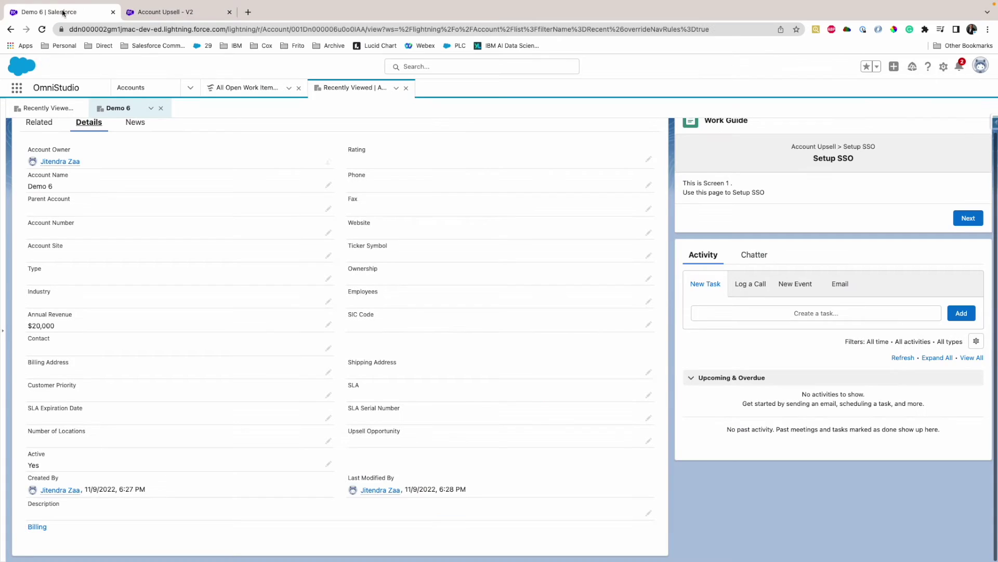
click(968, 218)
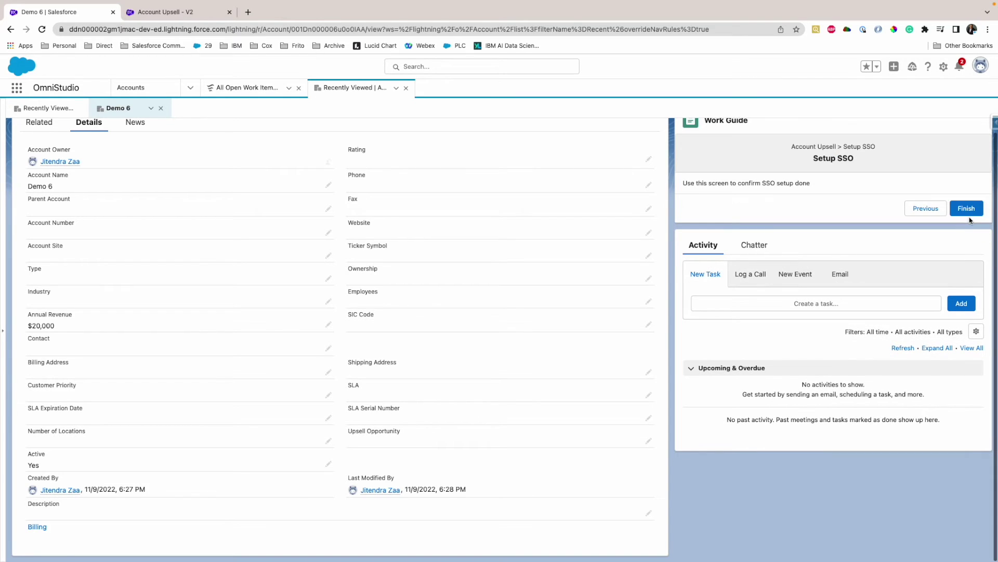
click(970, 211)
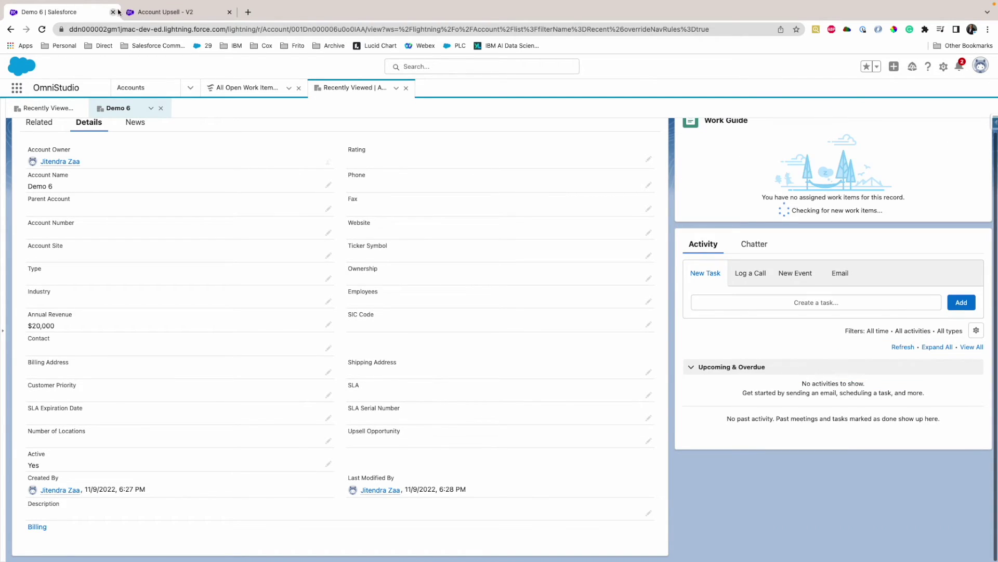
click(159, 11)
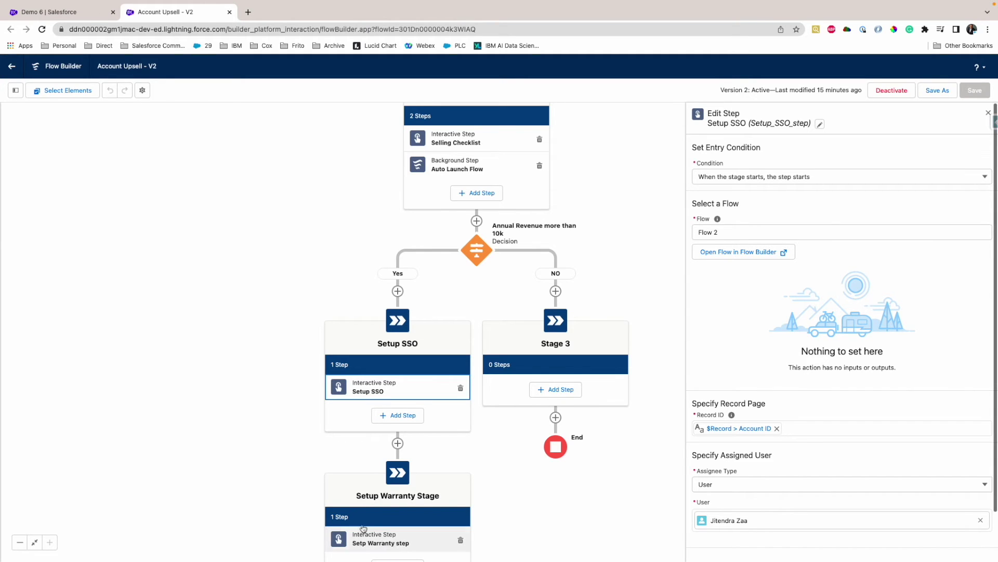
click(83, 12)
scroll(778, 140, up, 3)
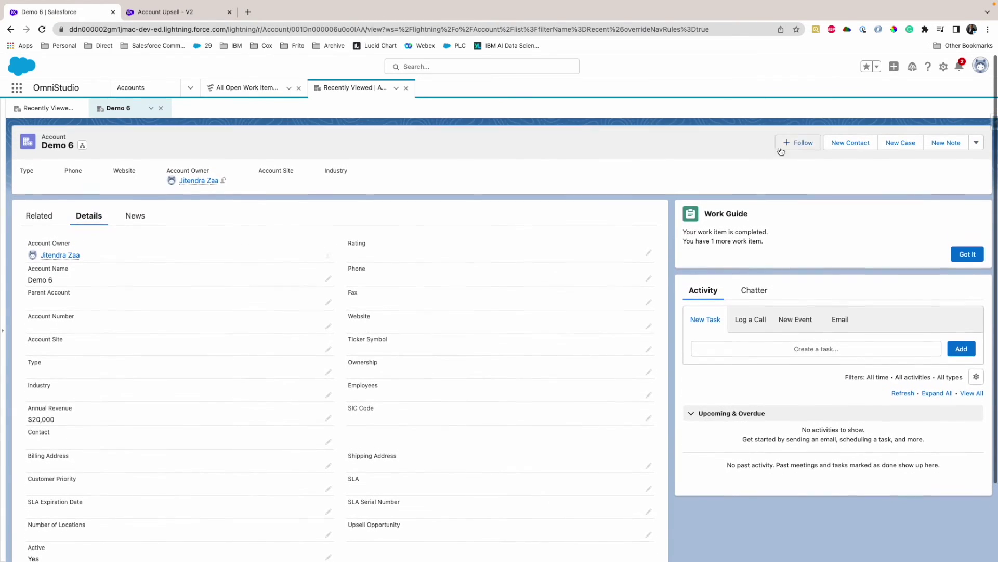
click(965, 253)
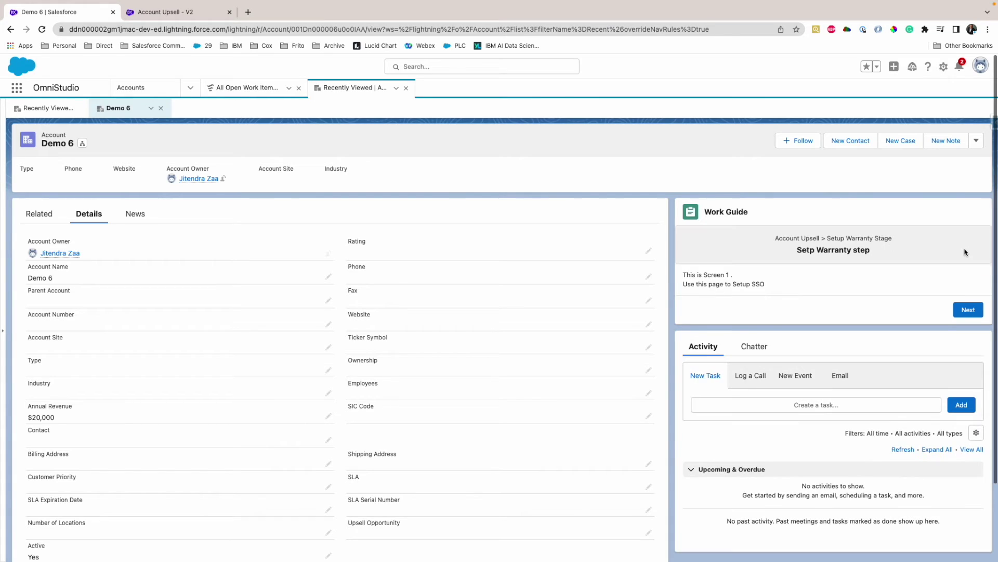
Step: Highlight the Setp Warranty step in the work guide path and open the Setup gear menu
triple_click(819, 239)
drag(895, 241, 816, 251)
click(944, 67)
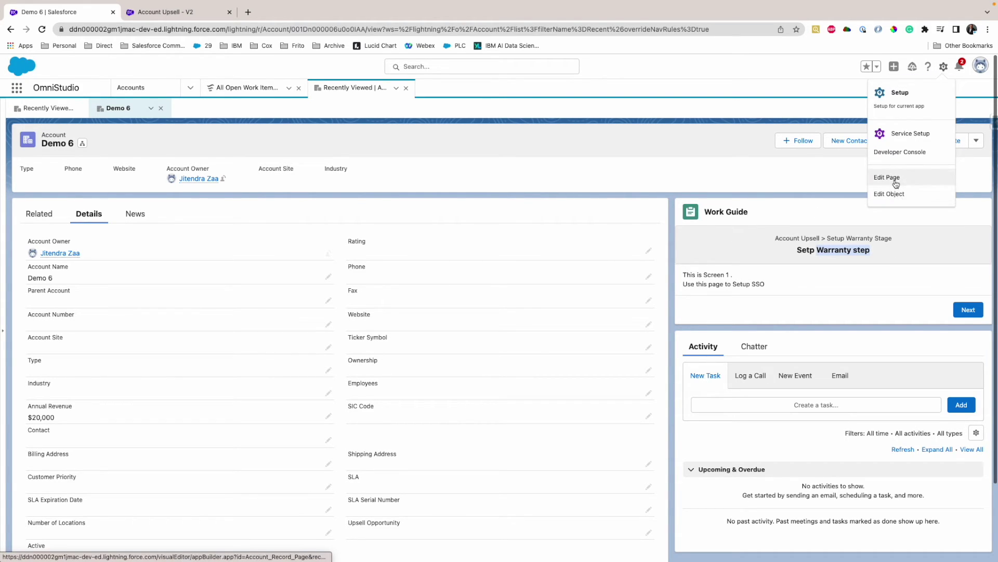
click(896, 178)
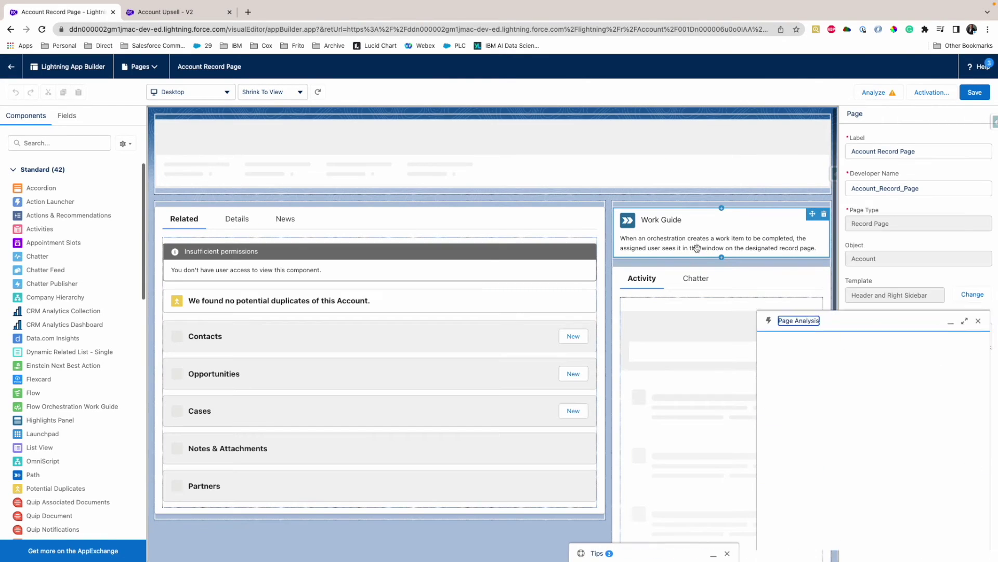
click(702, 241)
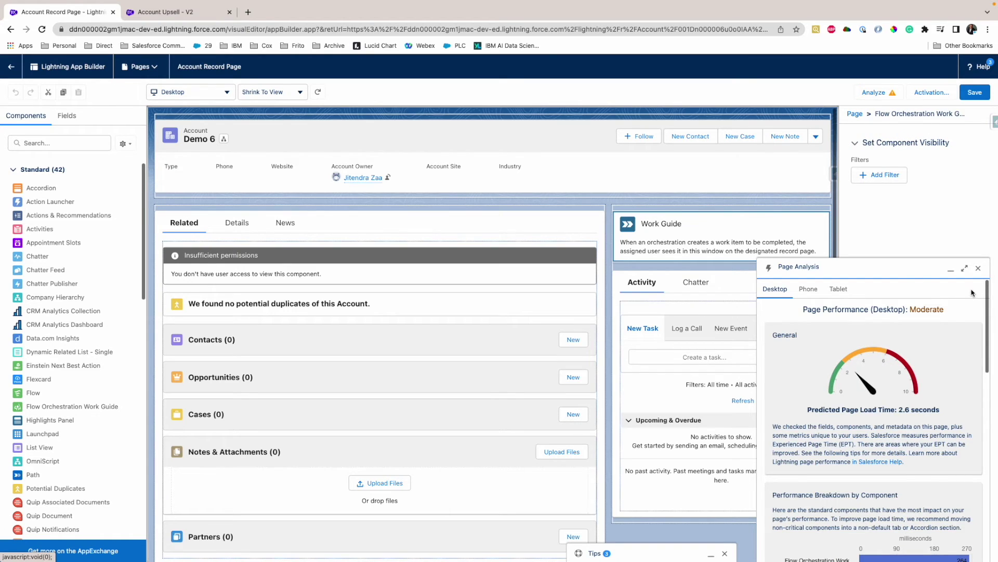
click(978, 267)
click(9, 67)
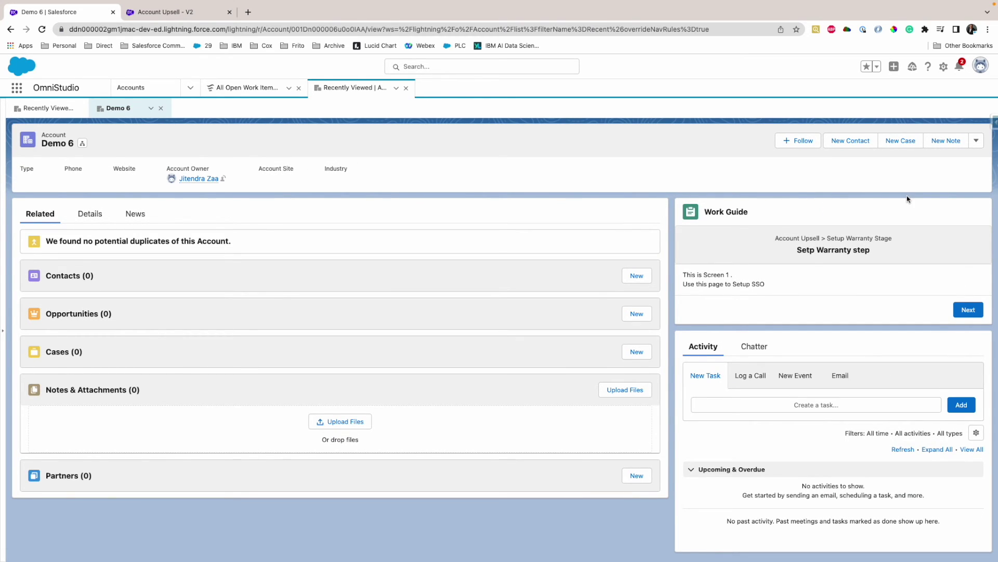
Step: Show the All Open Work Items list with four orchestration work items, highlighting its heading
click(244, 90)
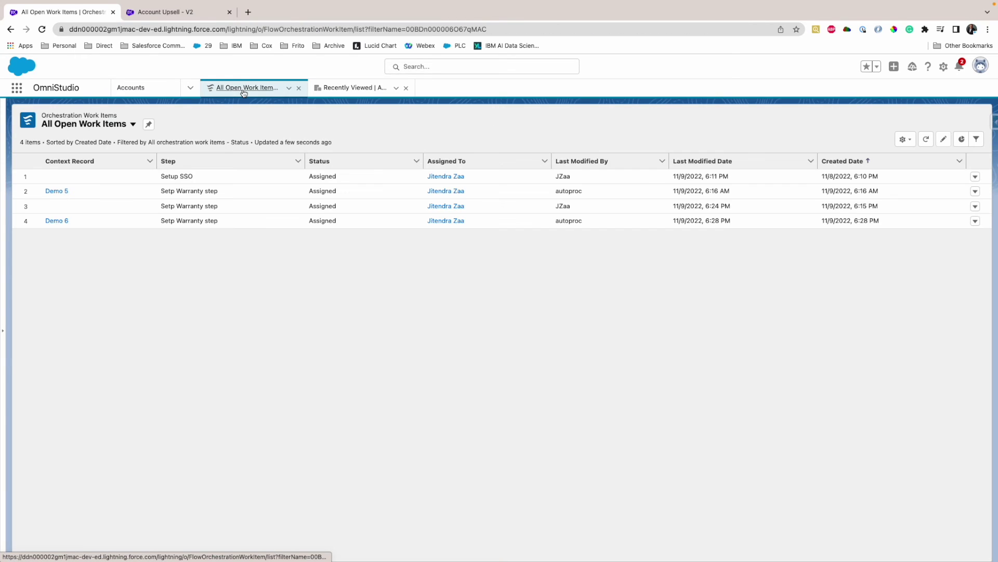
drag(138, 117, 37, 117)
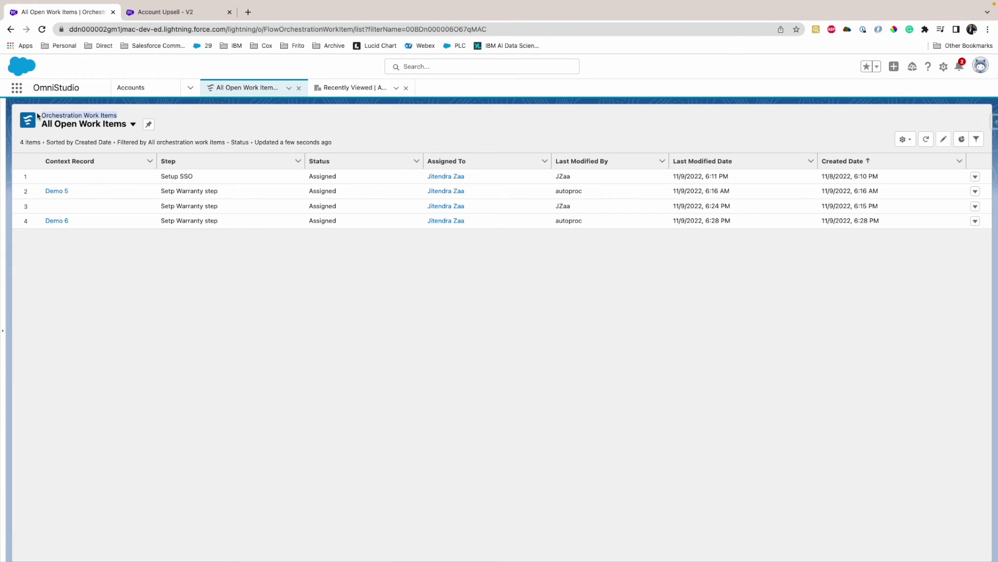
click(184, 300)
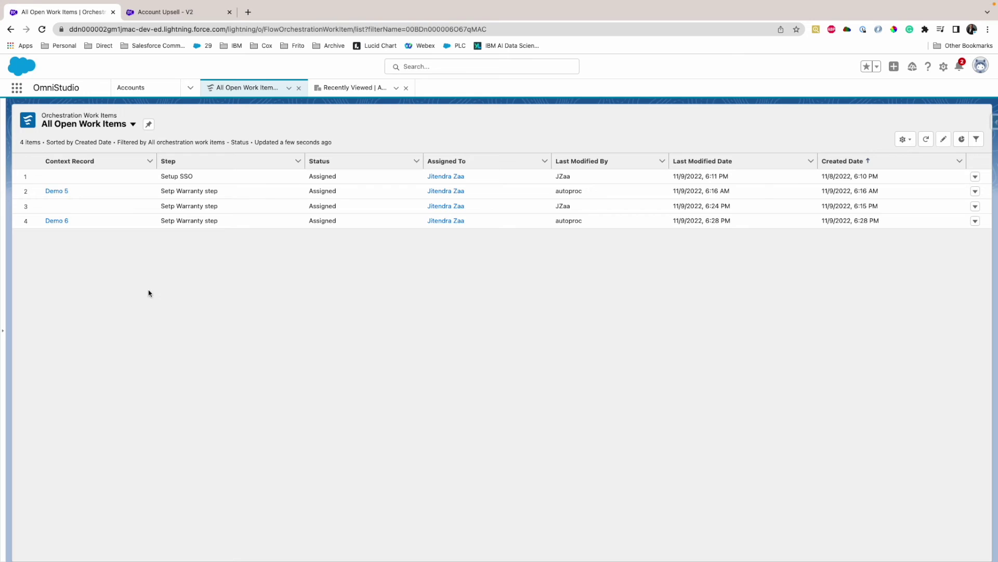